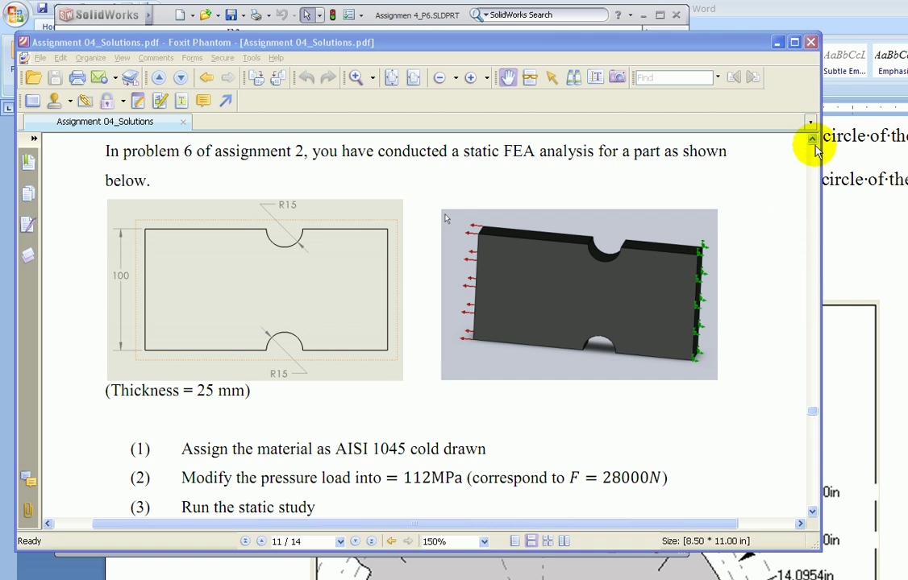
Read Problem 6 in the assignment solutions, covering the part geometry, static study tasks and the quick and full fatigue analysis instructions
{"action": "left_click", "coordinate": [812, 140]}
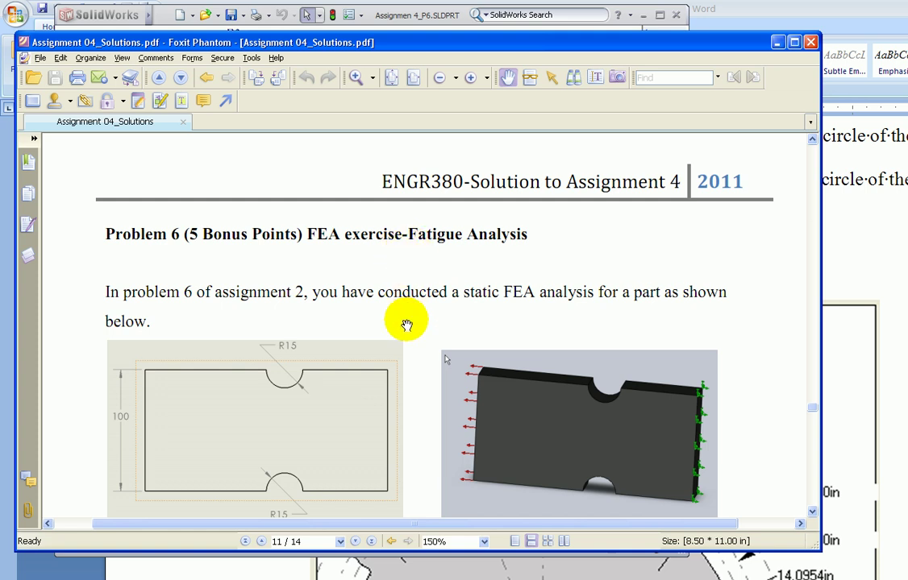
{"action": "scroll", "coordinate": [406, 322], "scroll_direction": "down", "scroll_amount": 3}
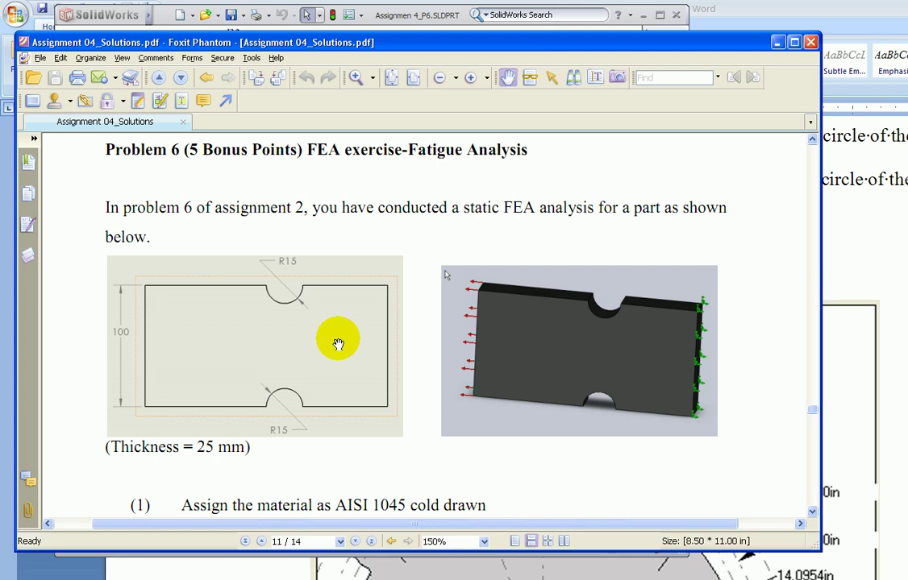
{"action": "scroll", "coordinate": [338, 344], "scroll_direction": "down", "scroll_amount": 3}
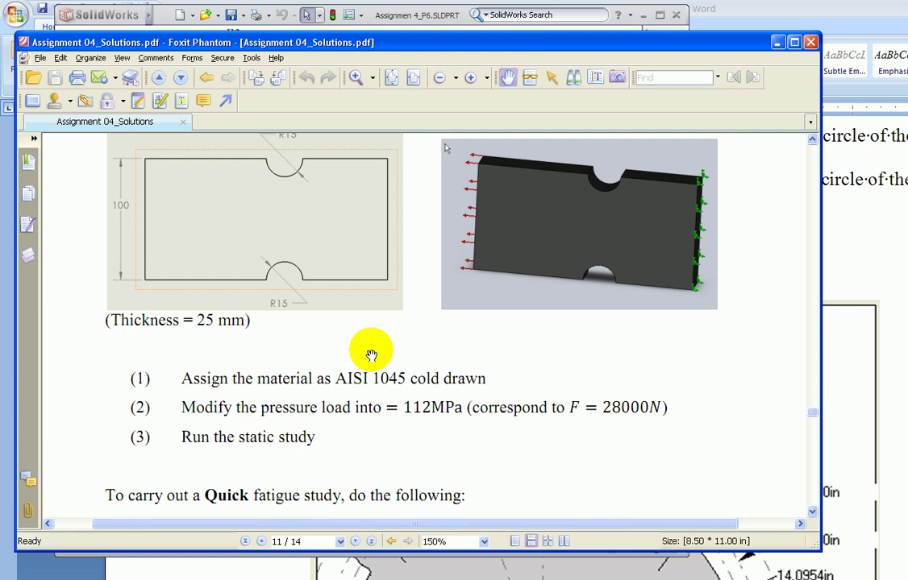
{"action": "scroll", "coordinate": [368, 355], "scroll_direction": "down", "scroll_amount": 3}
{"action": "scroll", "coordinate": [369, 355], "scroll_direction": "down", "scroll_amount": 6}
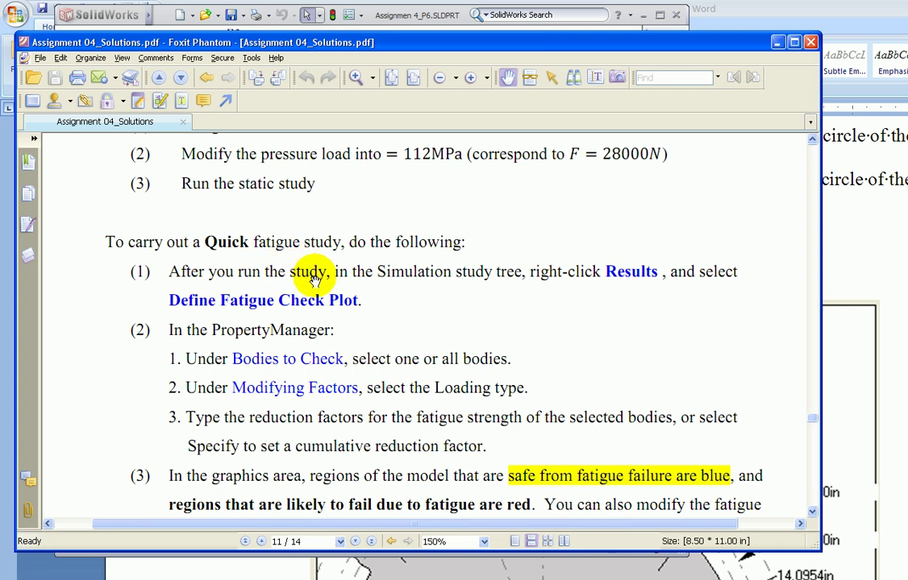
{"action": "scroll", "coordinate": [313, 280], "scroll_direction": "down", "scroll_amount": 13}
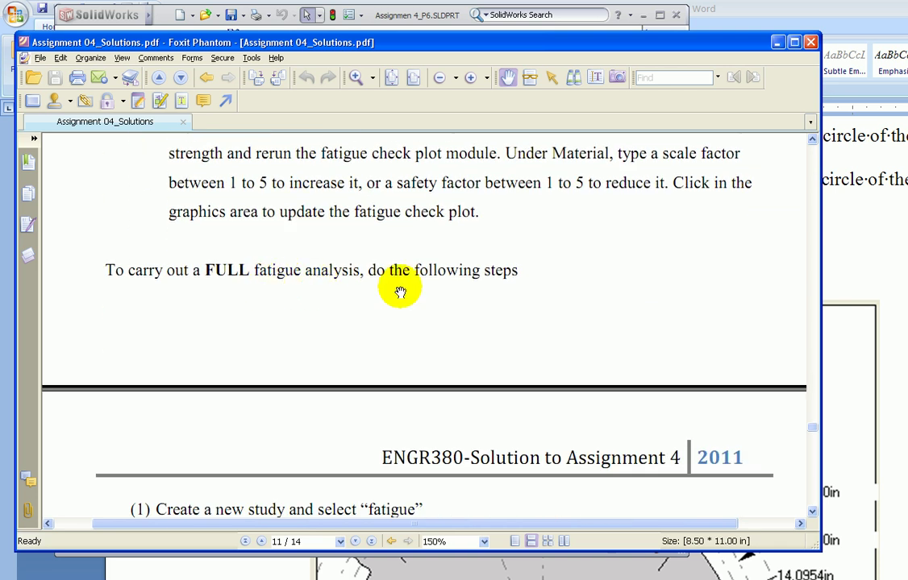
{"action": "scroll", "coordinate": [400, 293], "scroll_direction": "up", "scroll_amount": 6}
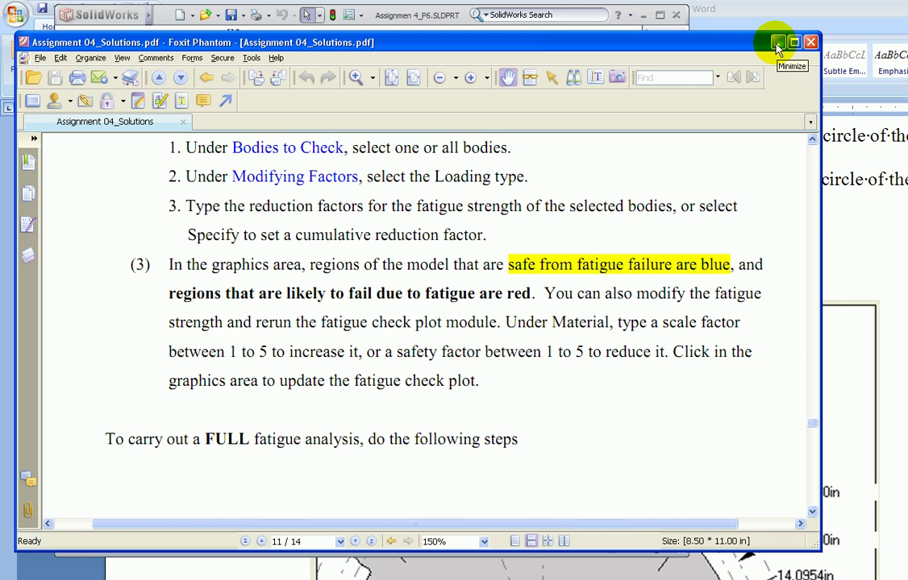
{"action": "scroll", "coordinate": [466, 293], "scroll_direction": "down", "scroll_amount": 6}
{"action": "scroll", "coordinate": [465, 295], "scroll_direction": "up", "scroll_amount": 2}
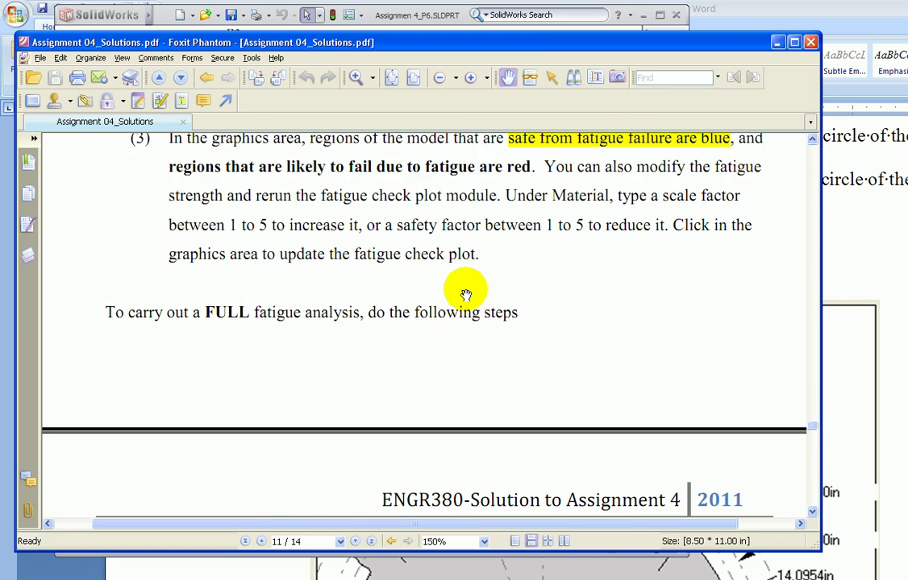
{"action": "scroll", "coordinate": [466, 295], "scroll_direction": "down", "scroll_amount": 3}
{"action": "scroll", "coordinate": [466, 295], "scroll_direction": "down", "scroll_amount": 4}
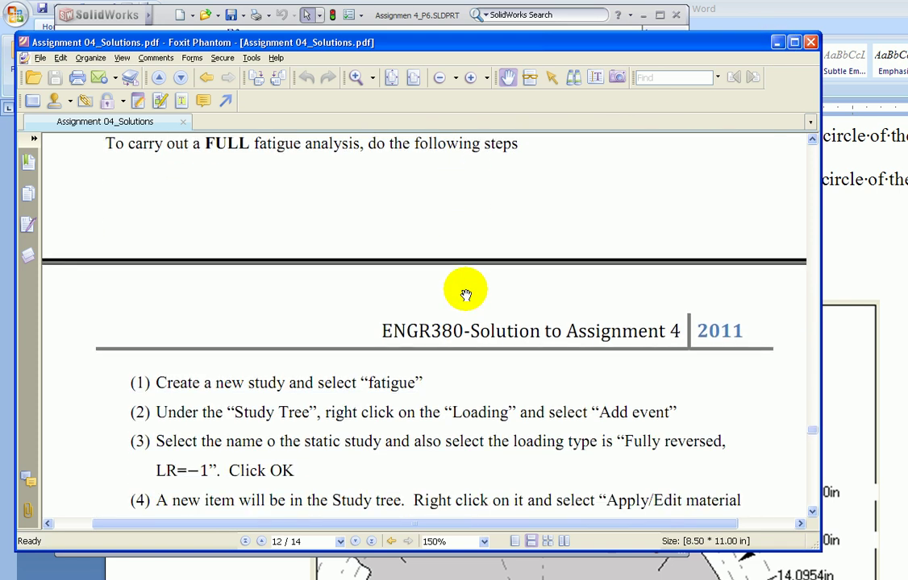
{"action": "scroll", "coordinate": [466, 292], "scroll_direction": "up", "scroll_amount": 2}
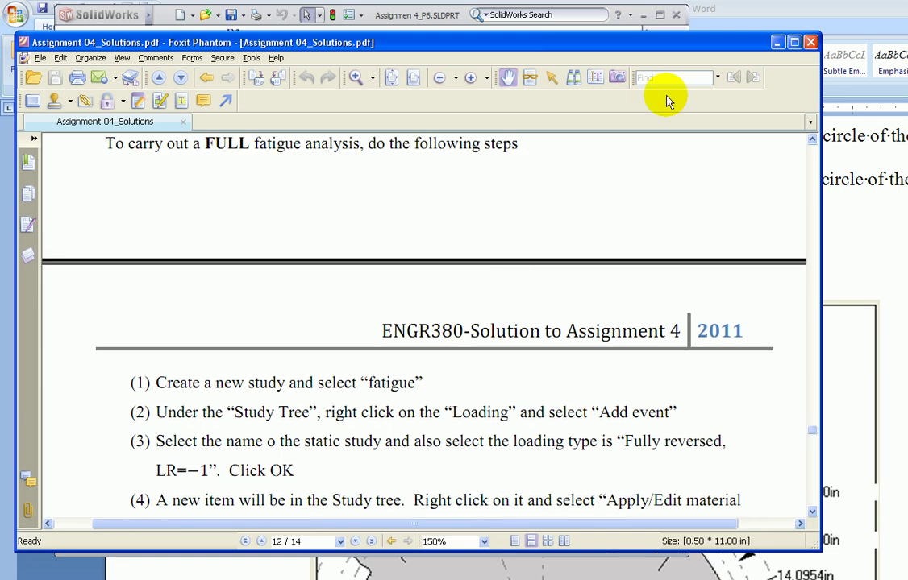
Switch to SolidWorks and delete the Fatigue Check2 plot from the Static study's results
{"action": "left_click", "coordinate": [778, 45]}
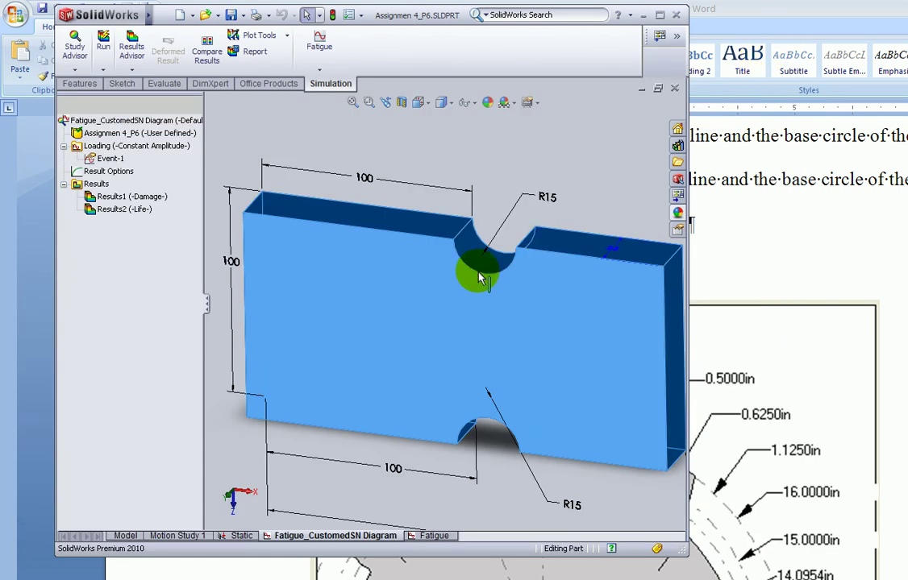
{"action": "scroll", "coordinate": [375, 304], "scroll_direction": "up", "scroll_amount": 2}
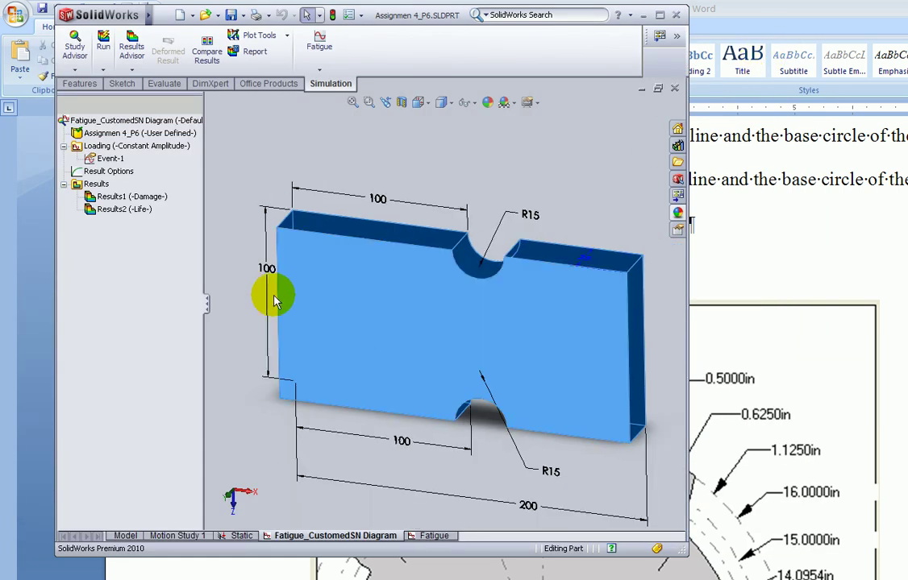
{"action": "left_click", "coordinate": [239, 535]}
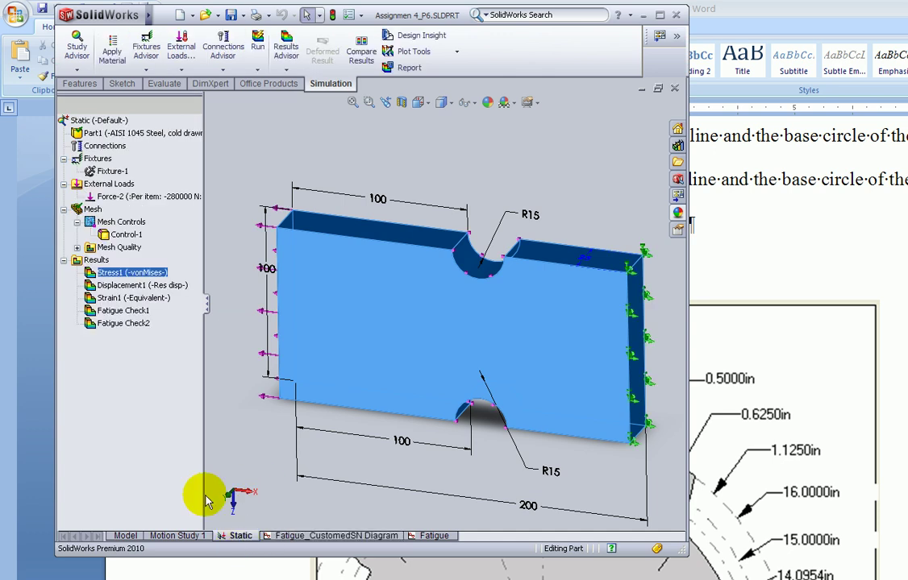
{"action": "right_click", "coordinate": [125, 323]}
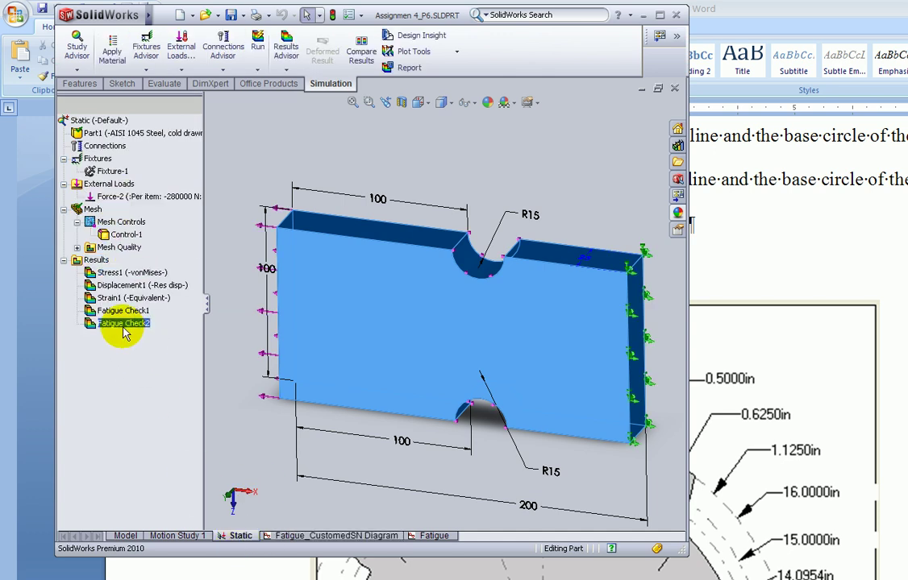
{"action": "left_click", "coordinate": [162, 377]}
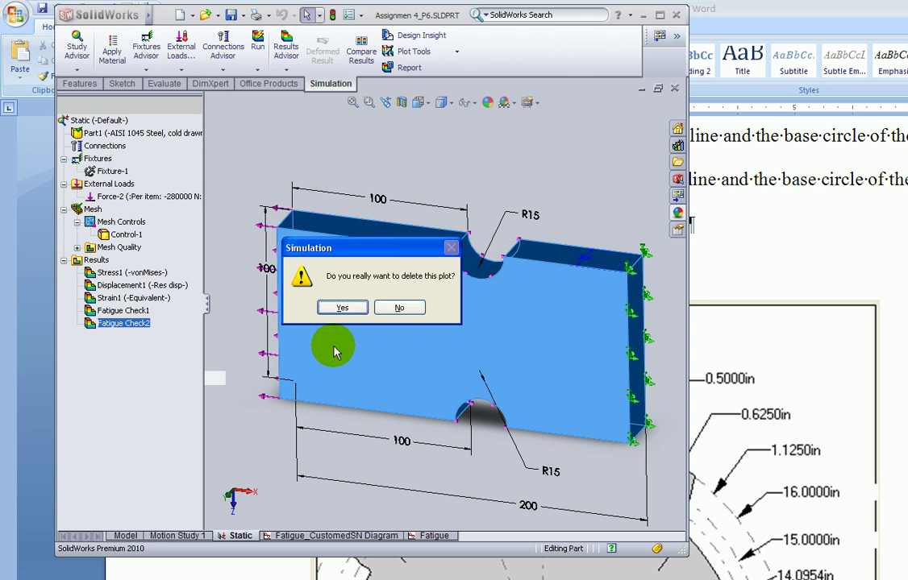
{"action": "left_click", "coordinate": [342, 308]}
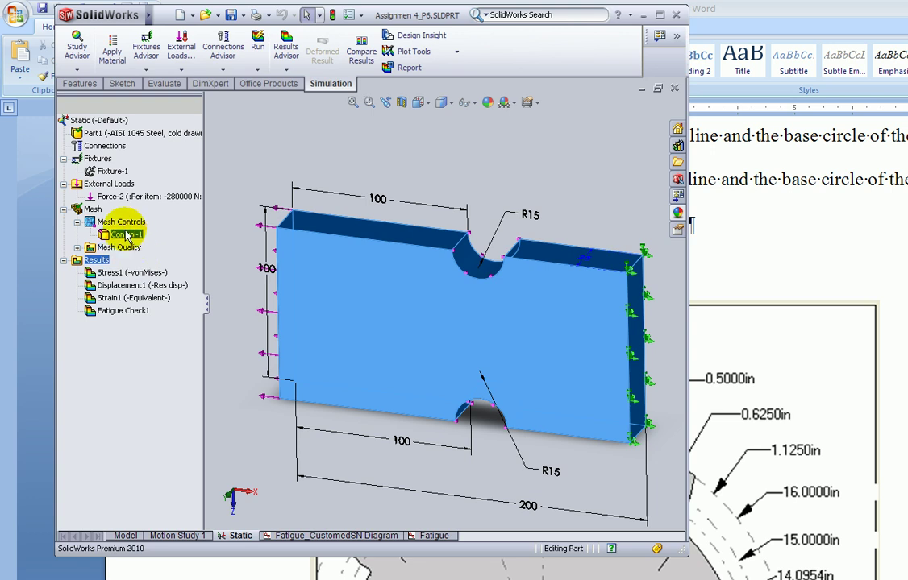
Display the Static study's mesh and its von Mises stress plot on the notched plate
{"action": "right_click", "coordinate": [94, 212]}
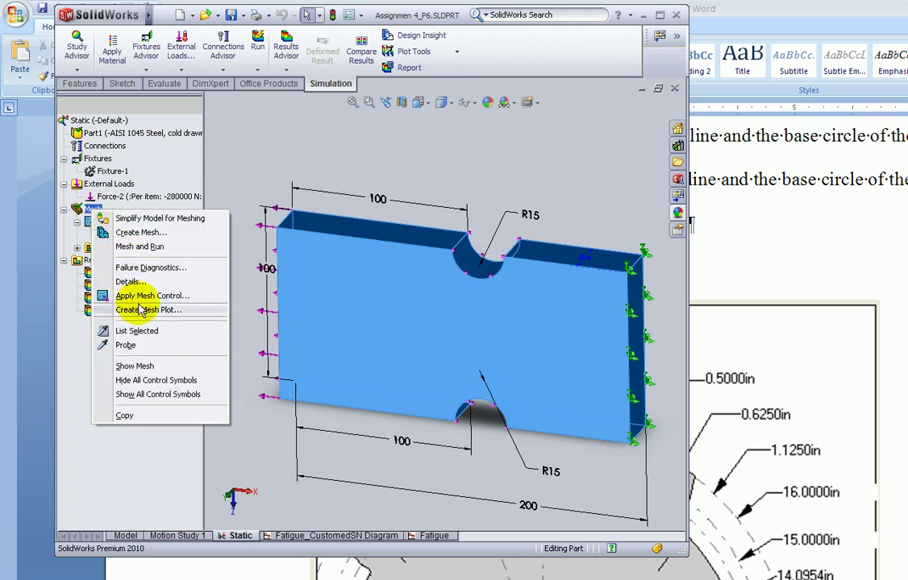
{"action": "left_click", "coordinate": [132, 367]}
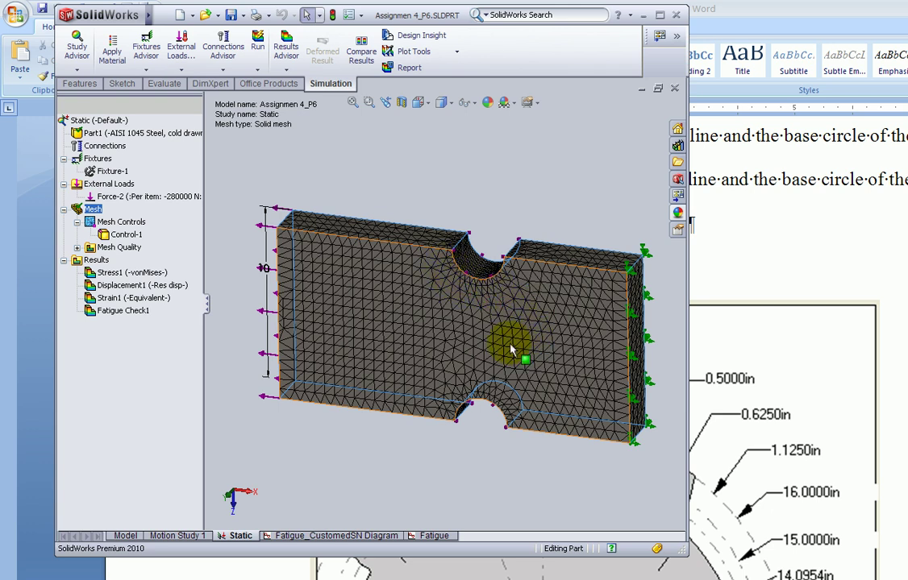
{"action": "left_click", "coordinate": [110, 274]}
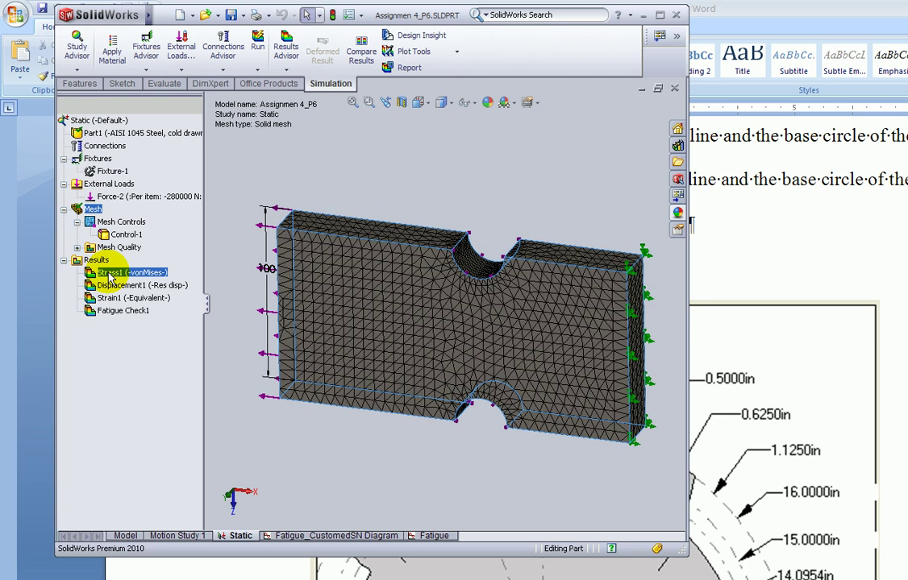
{"action": "right_click", "coordinate": [111, 274]}
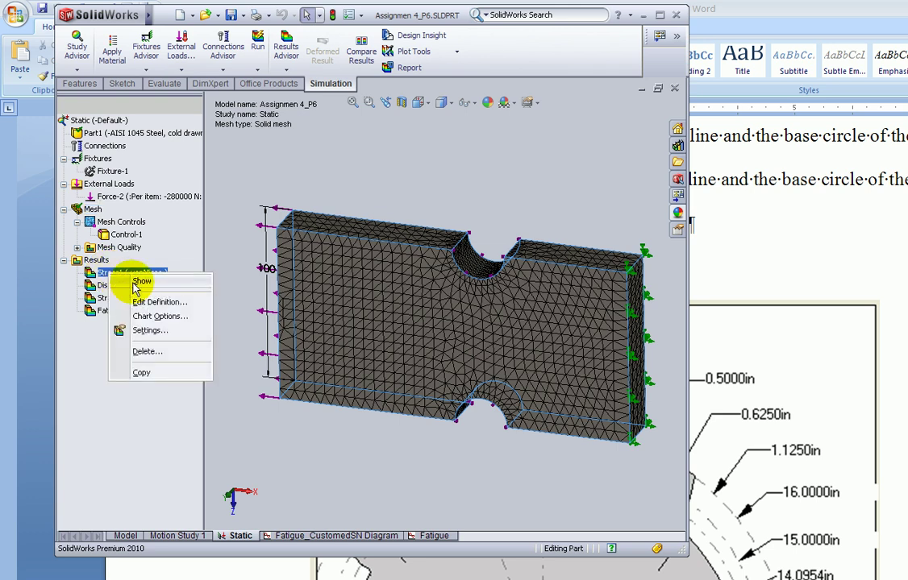
{"action": "left_click", "coordinate": [129, 284]}
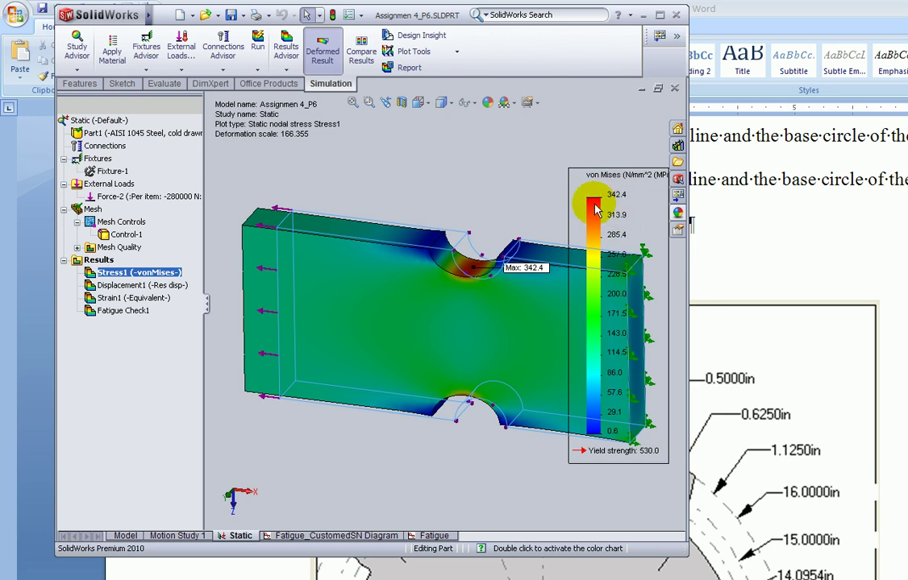
{"action": "left_click", "coordinate": [406, 218]}
Examine the strength properties of the part's AISI 1045 cold drawn steel and close the material window without changes
{"action": "right_click", "coordinate": [119, 132]}
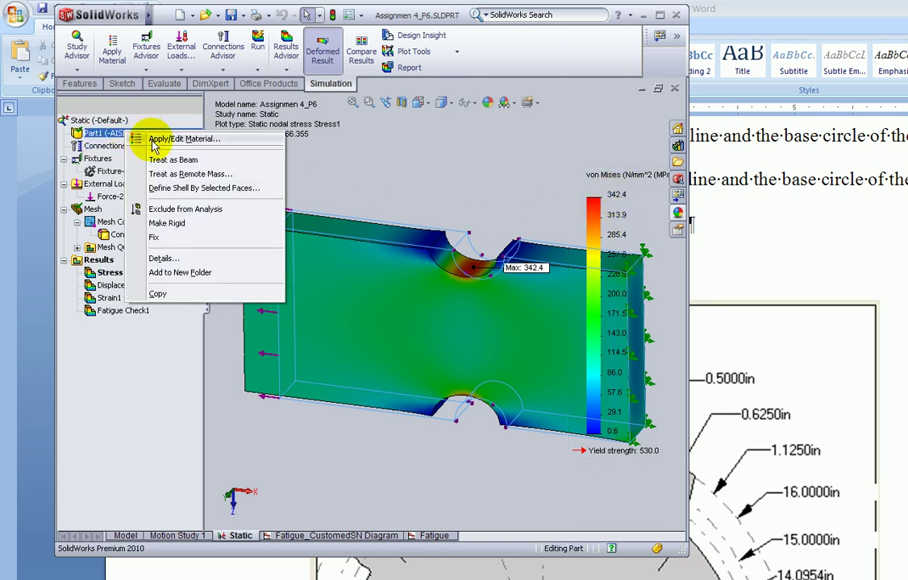
{"action": "left_click", "coordinate": [161, 139]}
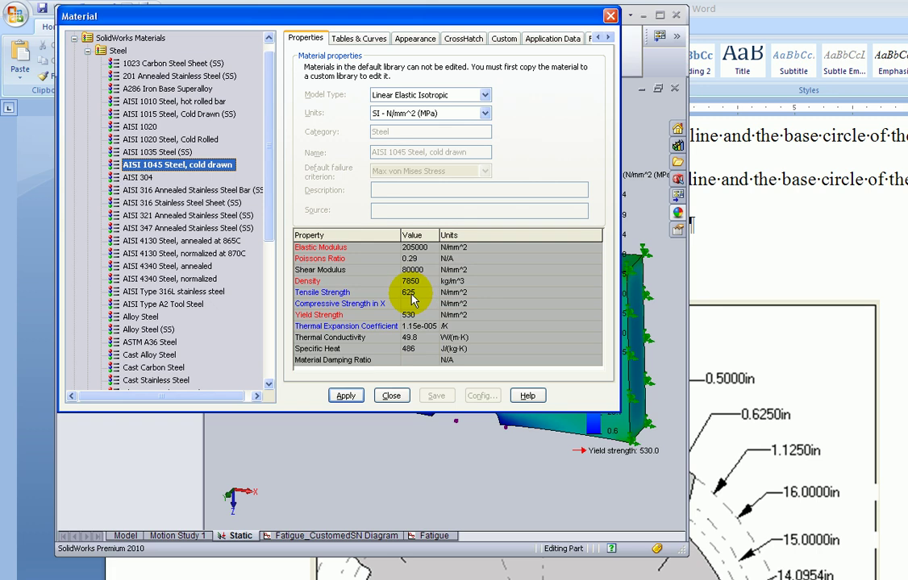
{"action": "left_click", "coordinate": [390, 397]}
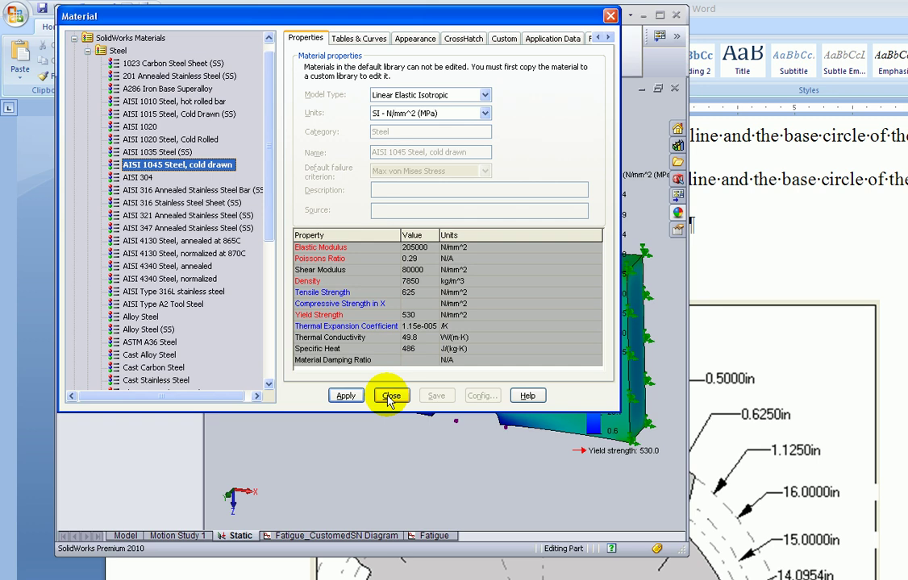
{"action": "left_click", "coordinate": [390, 396]}
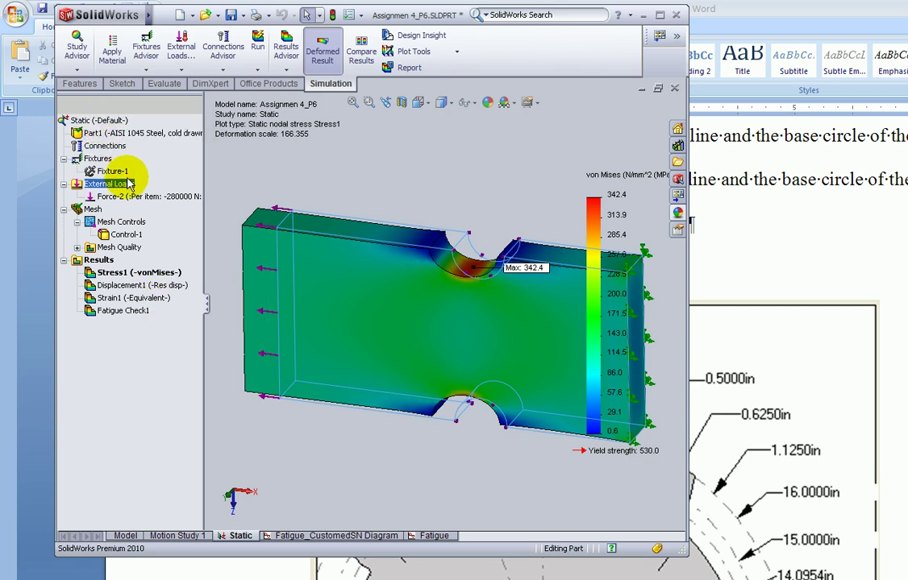
Define a fatigue check plot from the static results with a fully reversing load and the Cold Drawn surface finish
{"action": "left_click", "coordinate": [100, 260]}
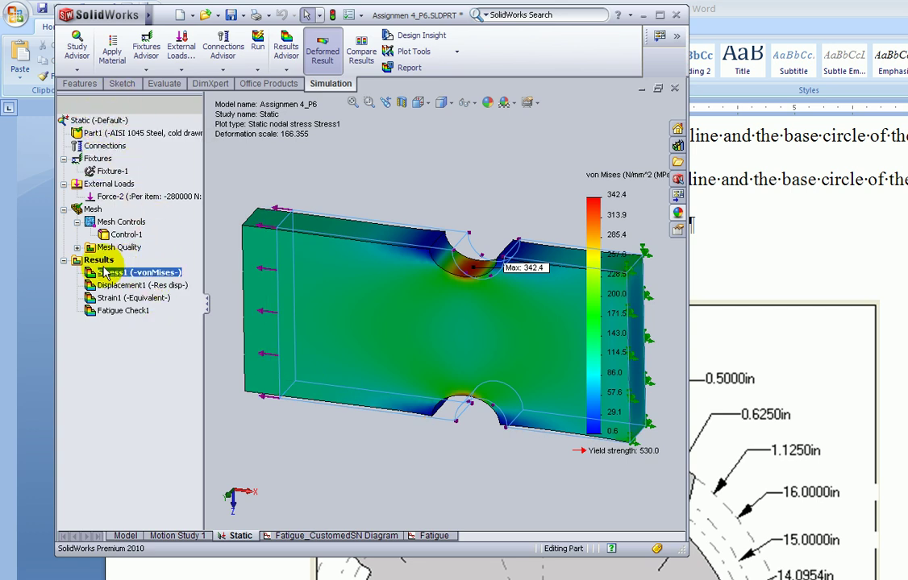
{"action": "right_click", "coordinate": [96, 266]}
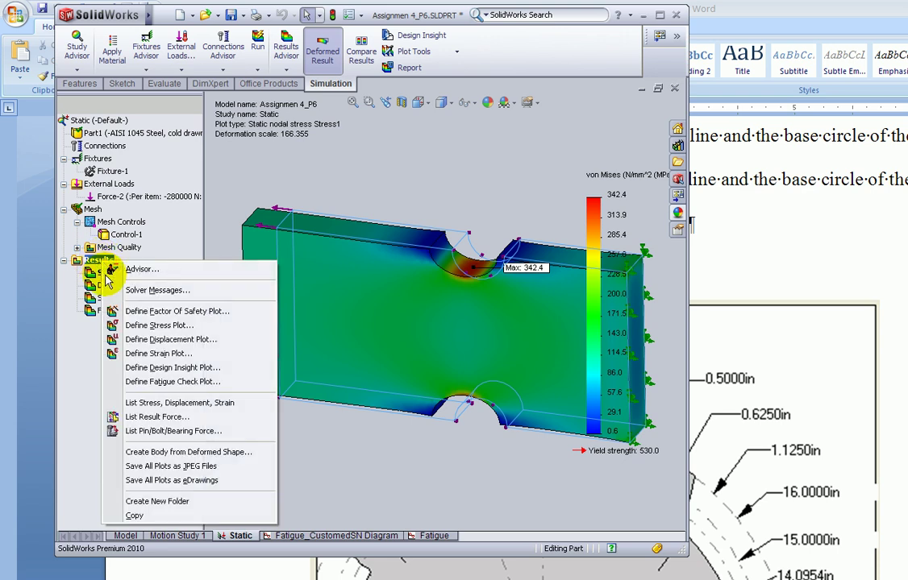
{"action": "left_click", "coordinate": [177, 382]}
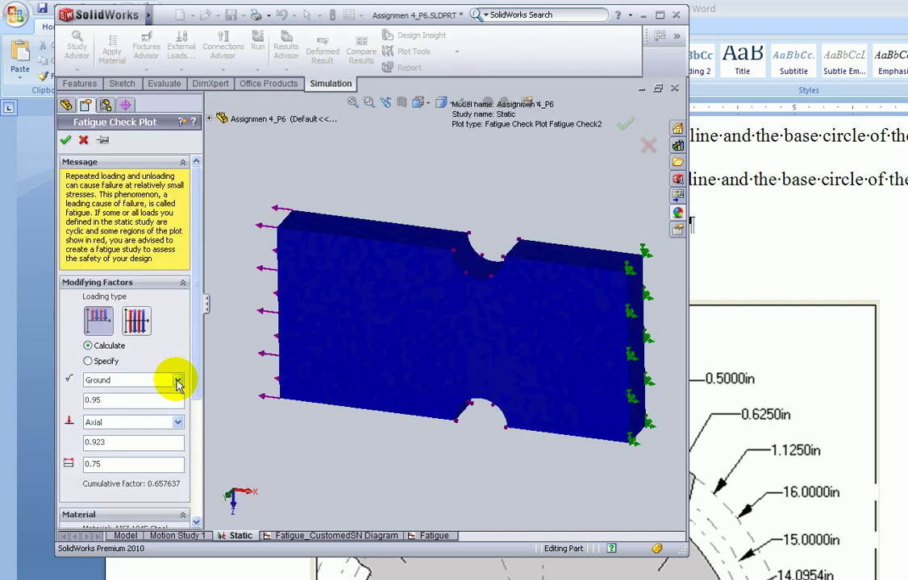
{"action": "left_click_drag", "start_coordinate": [195, 334], "coordinate": [197, 367]}
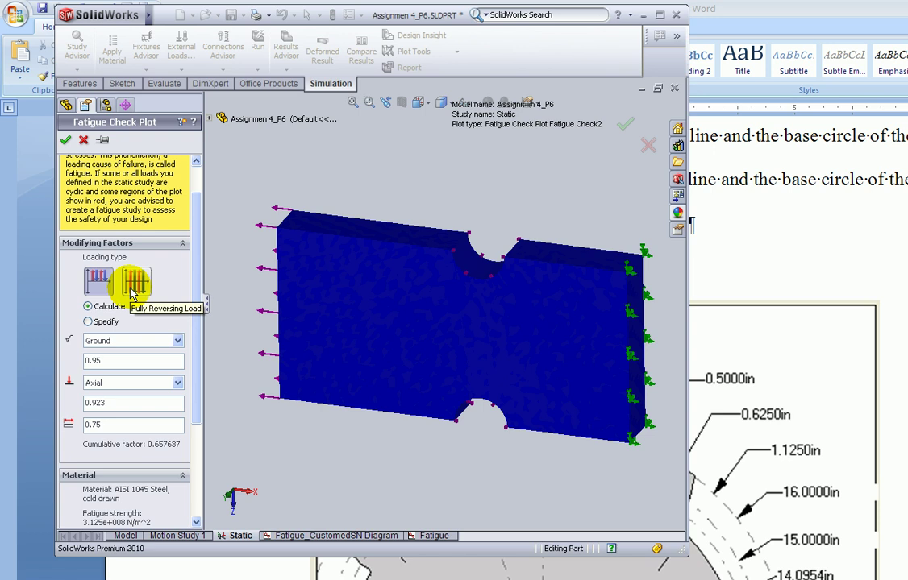
{"action": "left_click", "coordinate": [135, 282]}
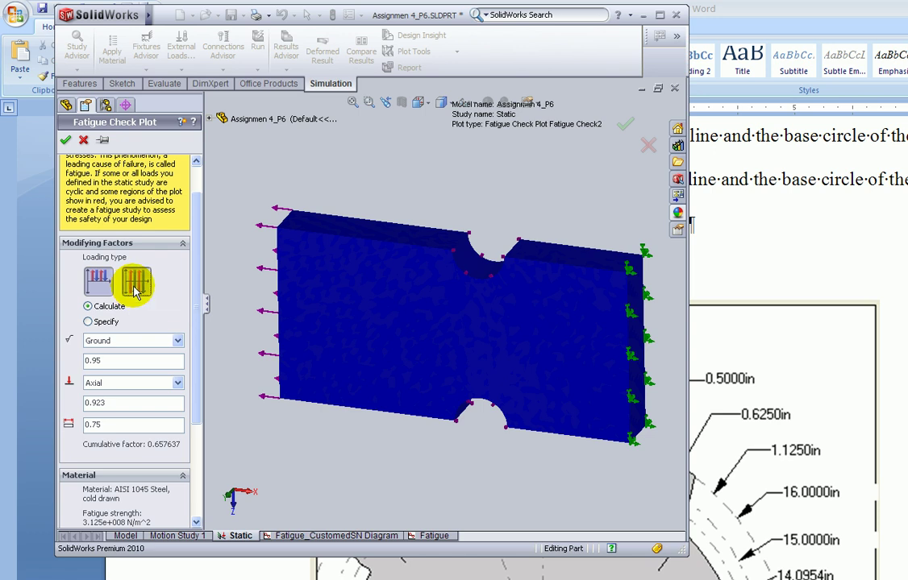
{"action": "left_click", "coordinate": [150, 345]}
{"action": "left_click", "coordinate": [145, 371]}
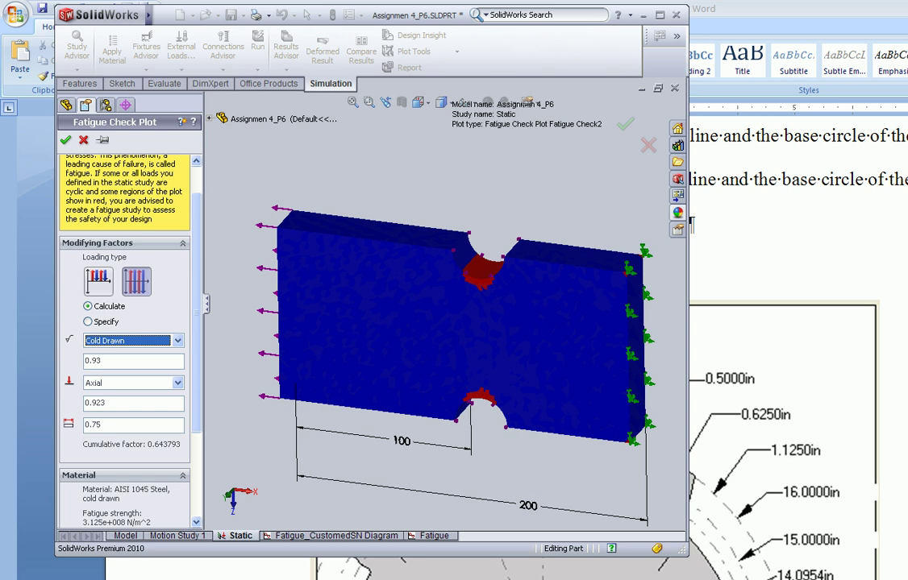
Switch to the assignment solutions PDF and look up the surface, size and loading factors in the Problem 6 solution
{"action": "key", "text": "alt+Tab"}
{"action": "scroll", "coordinate": [310, 382], "scroll_direction": "down", "scroll_amount": 3}
{"action": "scroll", "coordinate": [314, 382], "scroll_direction": "down", "scroll_amount": 8}
{"action": "scroll", "coordinate": [314, 382], "scroll_direction": "down", "scroll_amount": 2}
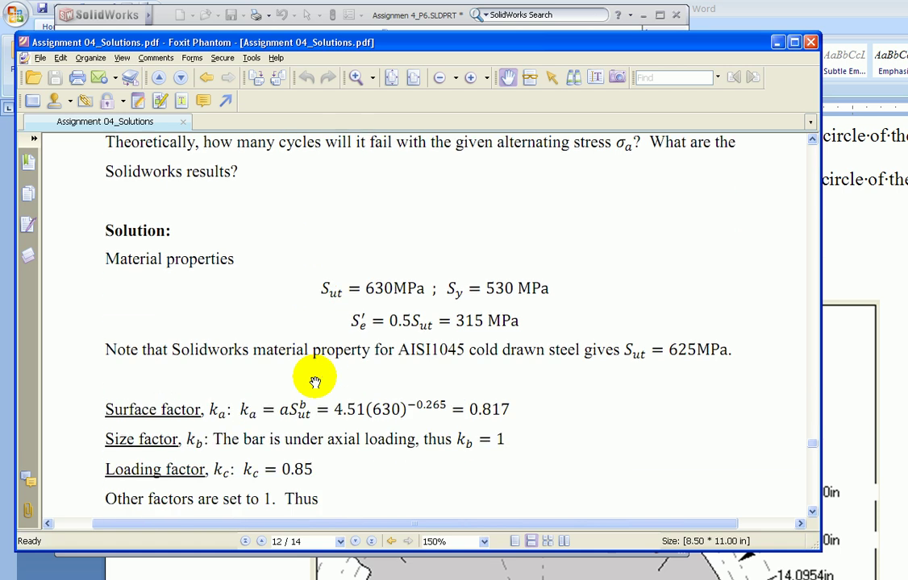
{"action": "scroll", "coordinate": [314, 382], "scroll_direction": "down", "scroll_amount": 1}
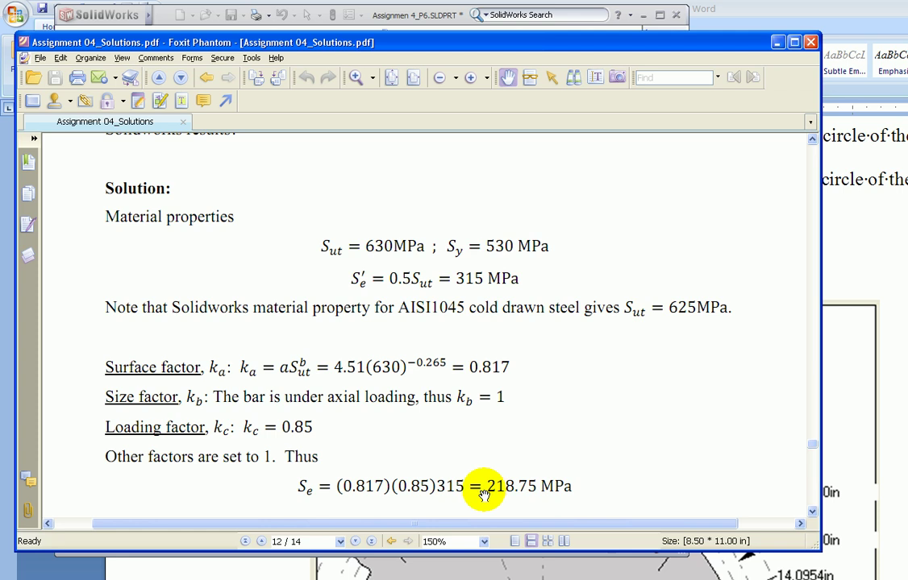
Switch back to SolidWorks and set the fatigue check plot's surface finish factor to 0.817
{"action": "key", "text": "alt+Tab"}
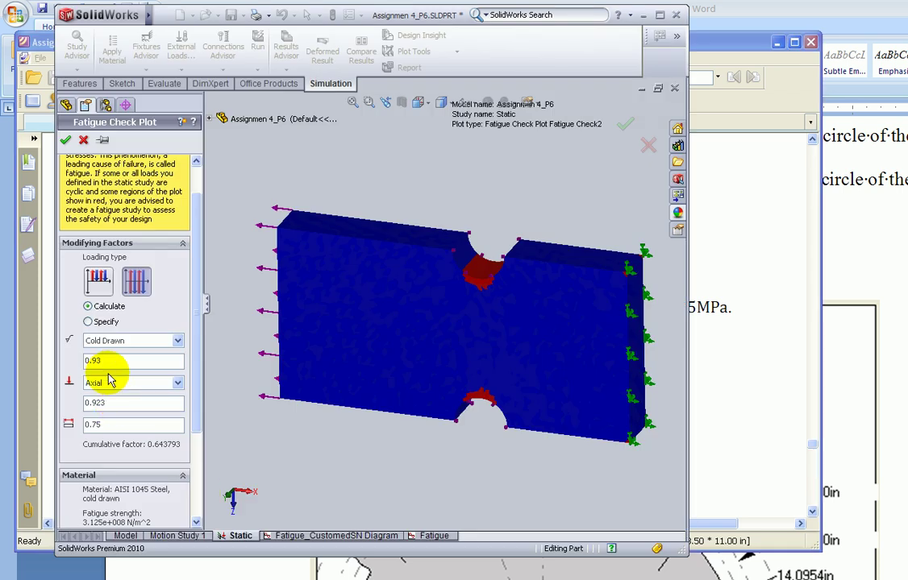
{"action": "double_click", "coordinate": [91, 360]}
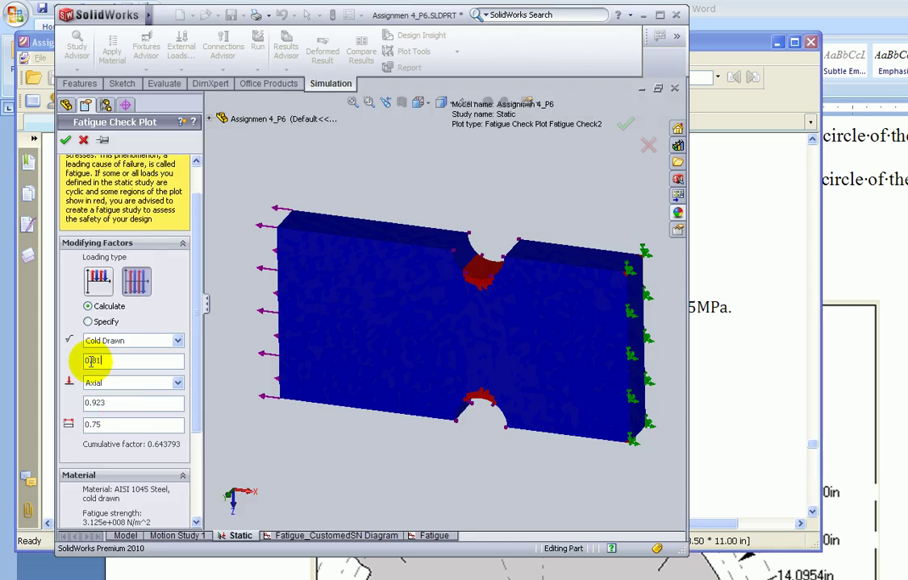
{"action": "left_click", "coordinate": [121, 403]}
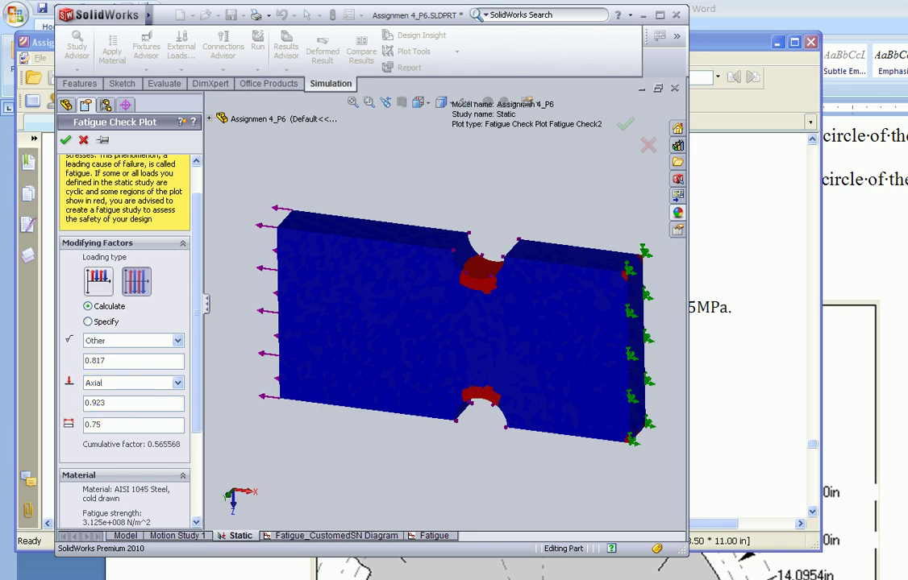
Recheck the factors in the solutions PDF, switch back to SolidWorks, and set the loading factor to Other, 0.85 and the size factor to 1
{"action": "key", "text": "alt+Tab"}
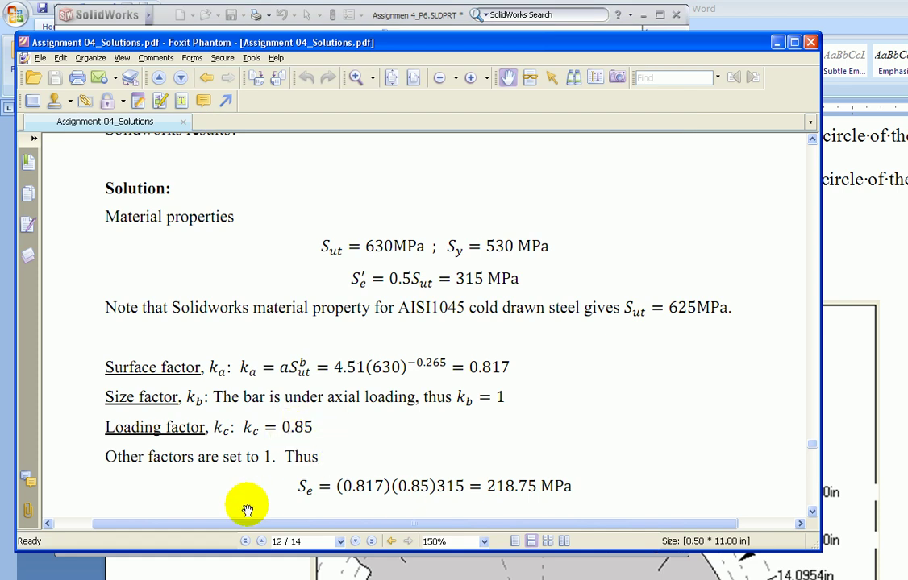
{"action": "key", "text": "alt+Tab"}
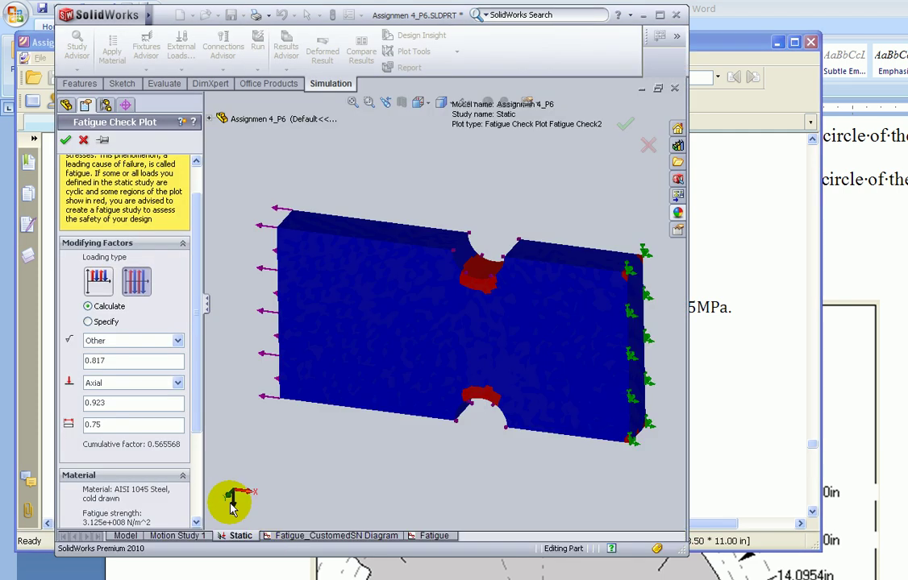
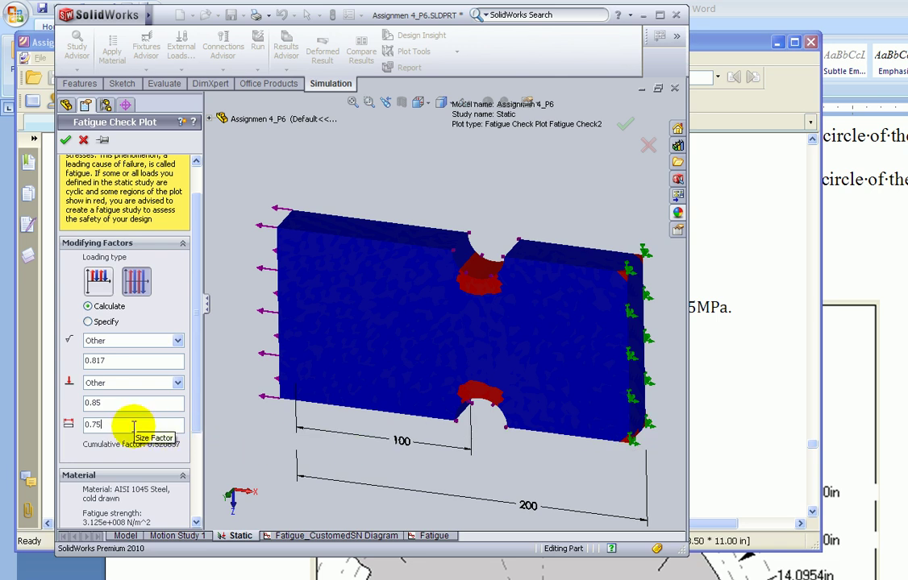
{"action": "left_click", "coordinate": [134, 426]}
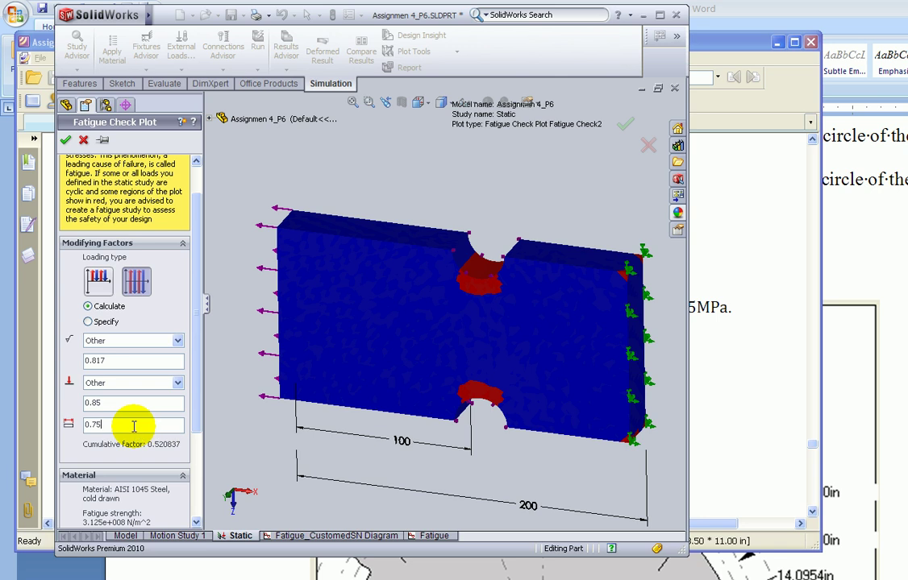
{"action": "left_click", "coordinate": [274, 290]}
{"action": "left_click_drag", "start_coordinate": [98, 427], "coordinate": [83, 427]}
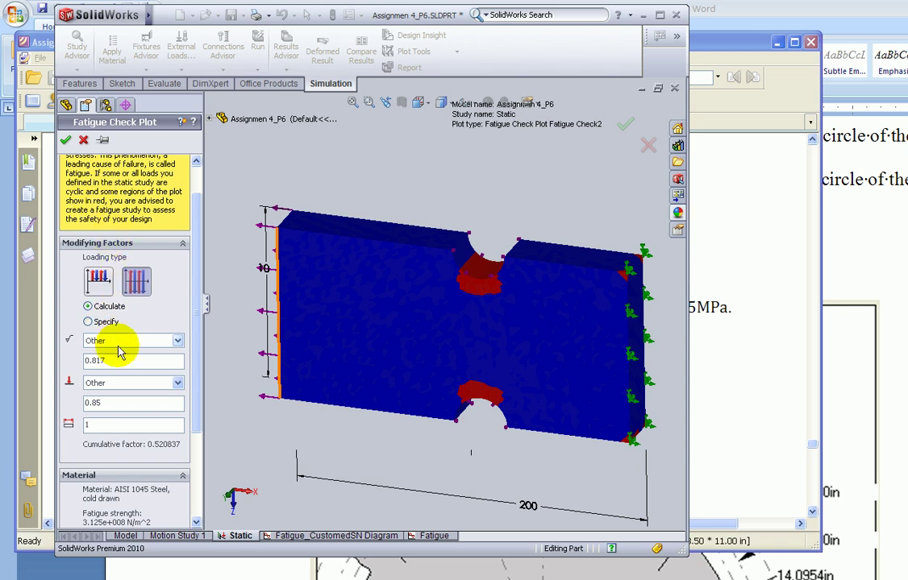
{"action": "left_click", "coordinate": [129, 426]}
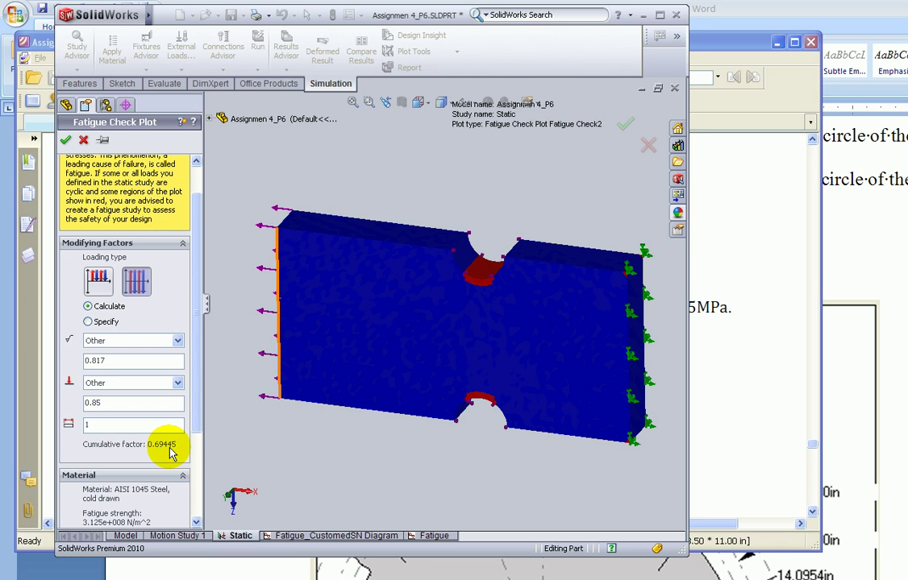
Review the material settings, update the fatigue check plot on the plate with the entered factors, and accept the plot
{"action": "left_click_drag", "start_coordinate": [196, 399], "coordinate": [202, 486]}
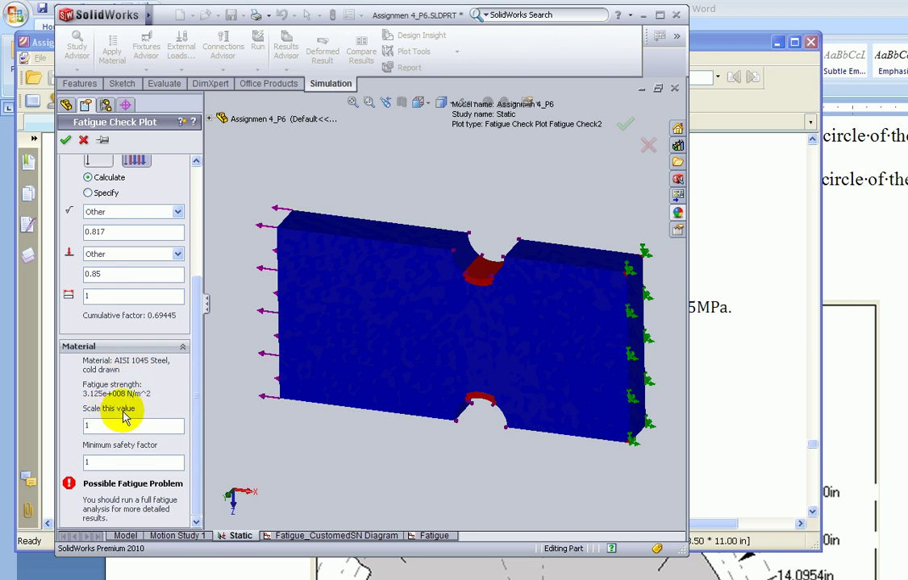
{"action": "left_click", "coordinate": [427, 297]}
{"action": "left_click", "coordinate": [475, 246]}
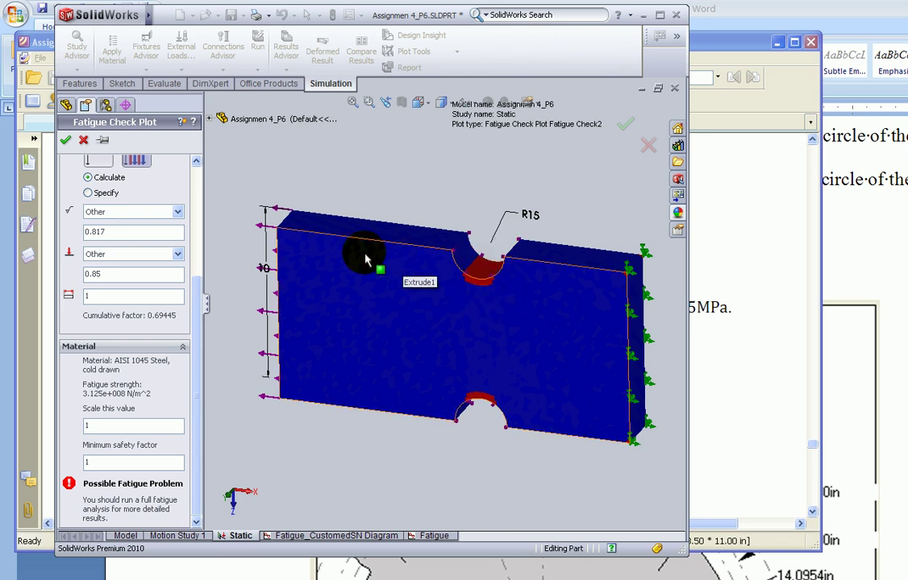
{"action": "left_click", "coordinate": [66, 139]}
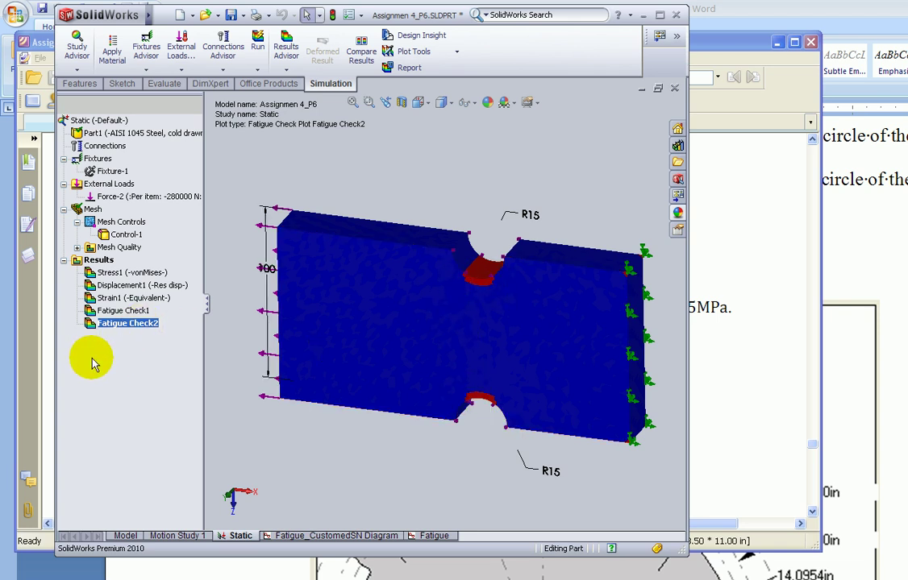
Edit the Fatigue Check2 definition to use a directly specified modifying factor of 0.69144
{"action": "right_click", "coordinate": [143, 326]}
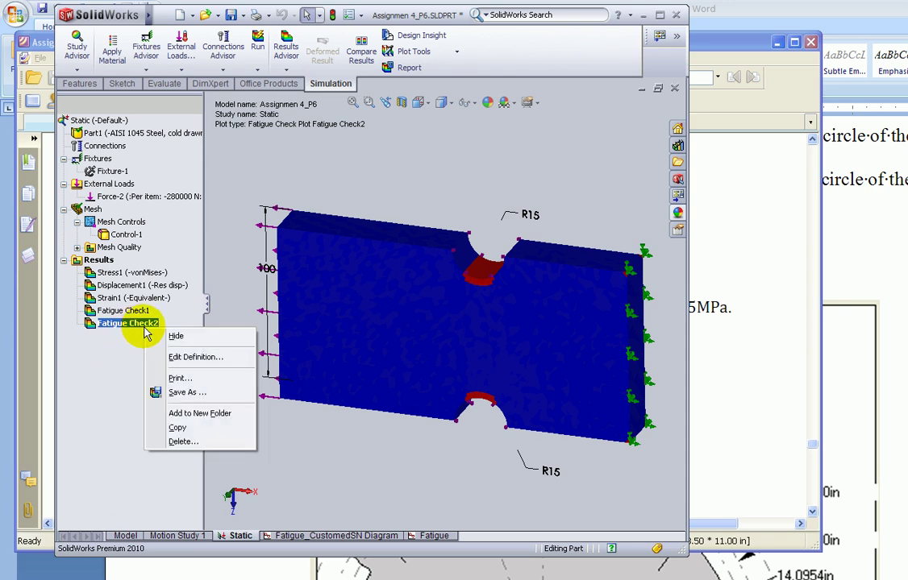
{"action": "left_click", "coordinate": [174, 359]}
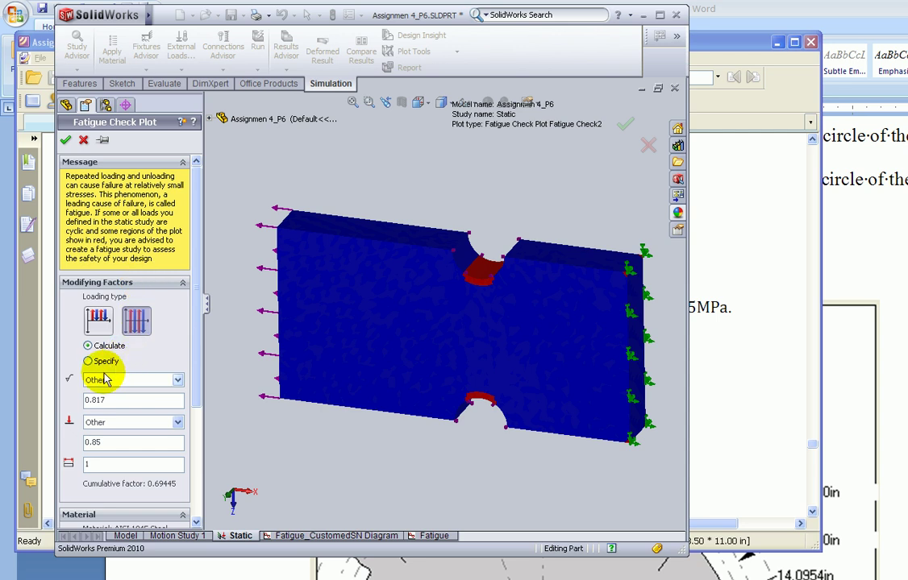
{"action": "left_click", "coordinate": [88, 361]}
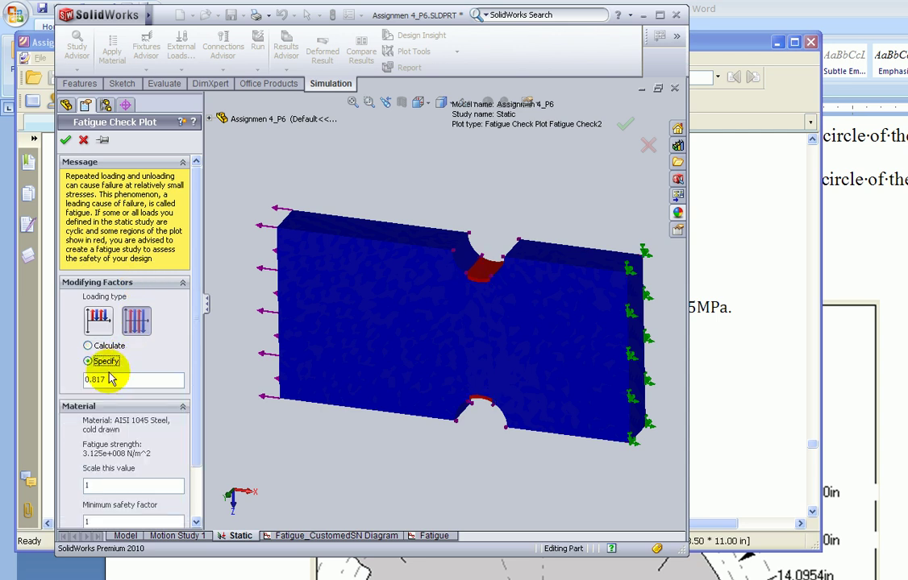
{"action": "left_click_drag", "start_coordinate": [93, 379], "coordinate": [105, 379]}
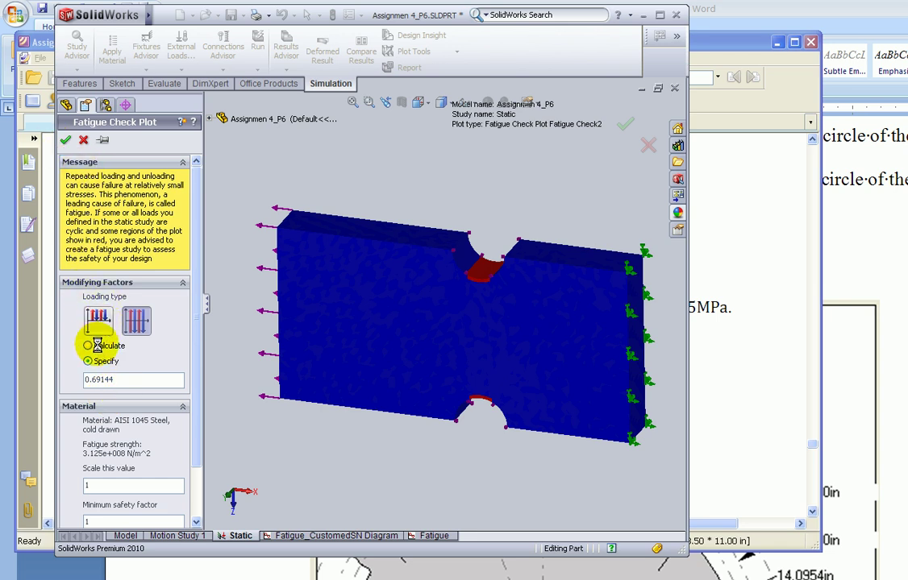
Compare the specified factor with the calculated cumulative factor, correct the specified value to match it, and close the plot definition
{"action": "left_click", "coordinate": [98, 346]}
{"action": "scroll", "coordinate": [157, 471], "scroll_direction": "down", "scroll_amount": 2}
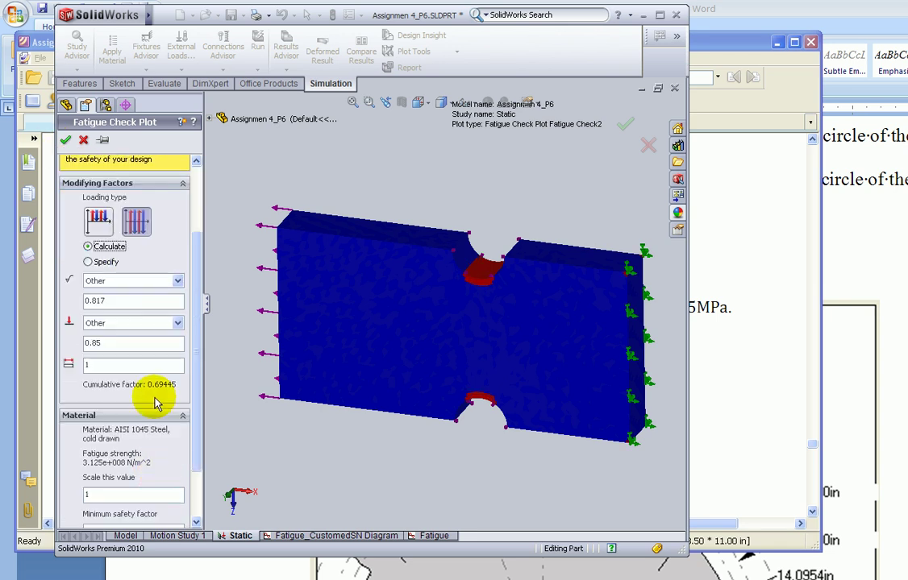
{"action": "scroll", "coordinate": [125, 266], "scroll_direction": "up", "scroll_amount": 2}
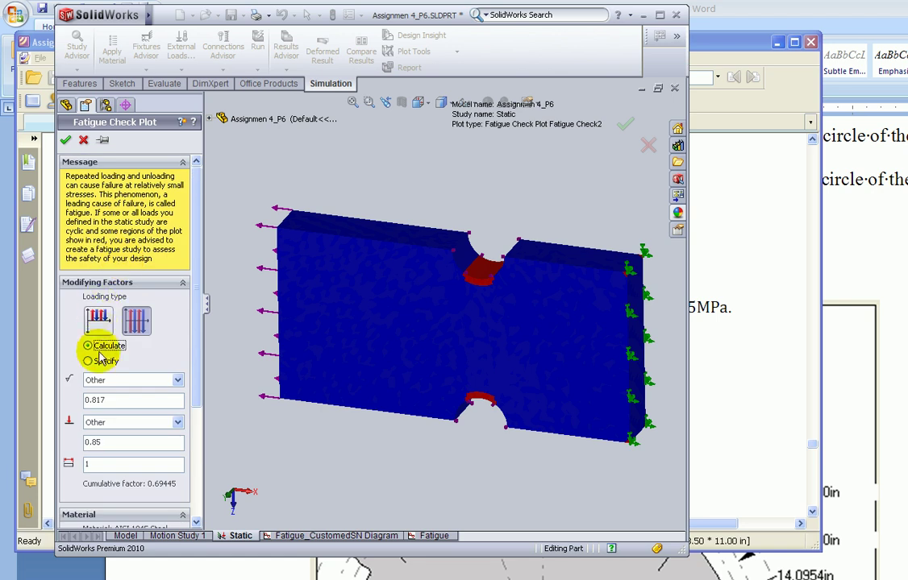
{"action": "left_click", "coordinate": [102, 361]}
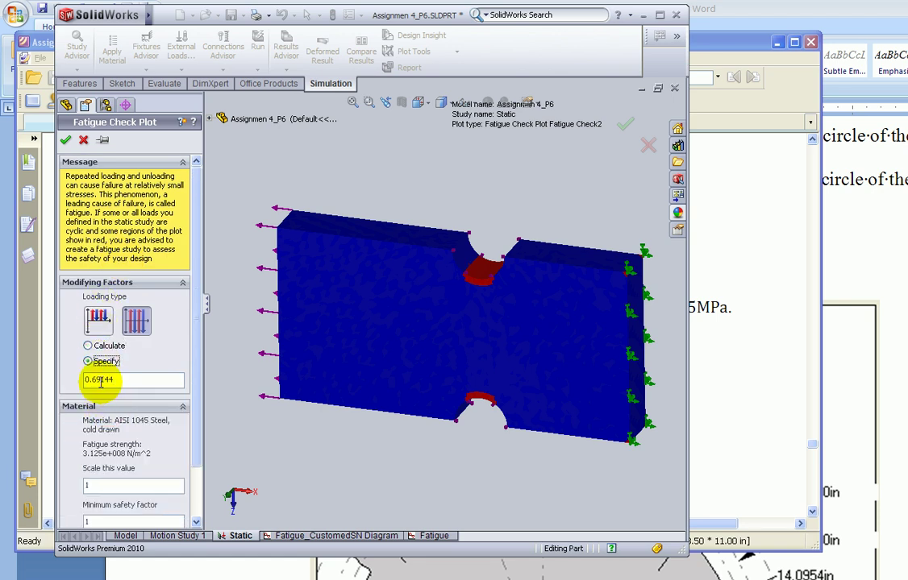
{"action": "left_click_drag", "start_coordinate": [101, 381], "coordinate": [113, 382]}
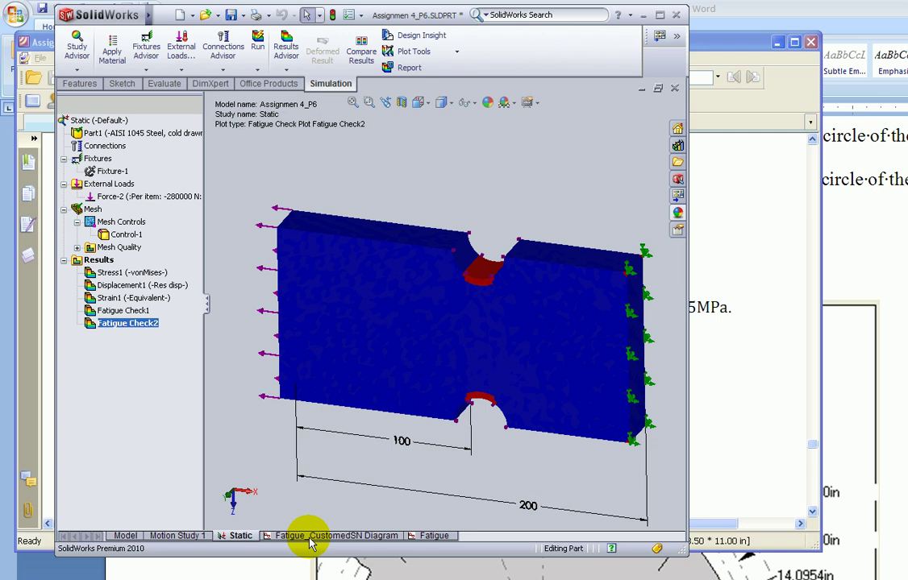
Create a new constant-amplitude Fatigue study named "fatigue test"
{"action": "left_click", "coordinate": [78, 70]}
{"action": "left_click", "coordinate": [92, 97]}
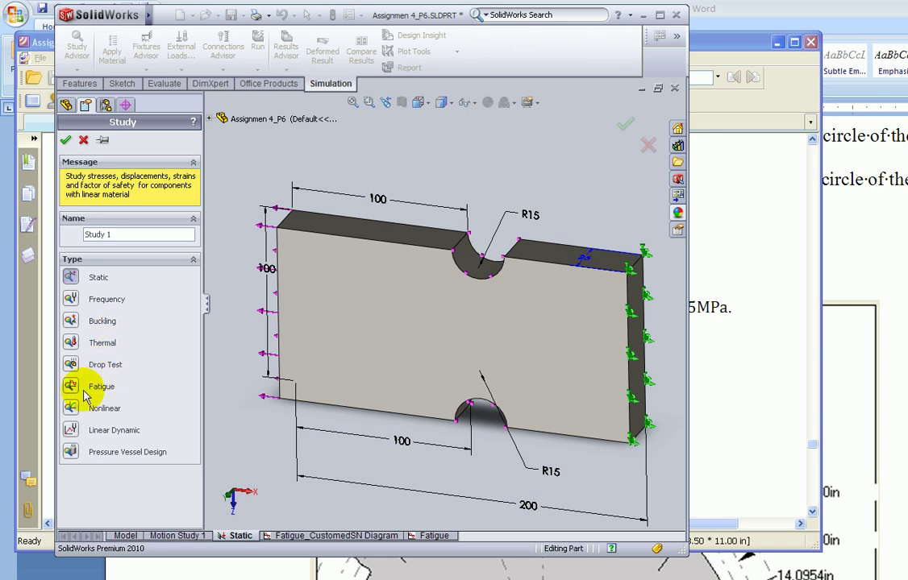
{"action": "left_click", "coordinate": [102, 386]}
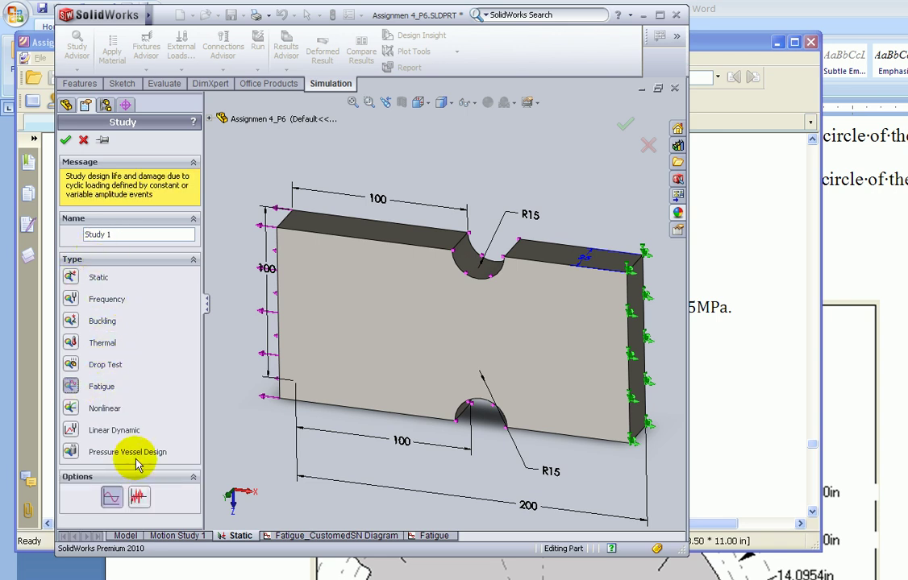
{"action": "left_click", "coordinate": [123, 235]}
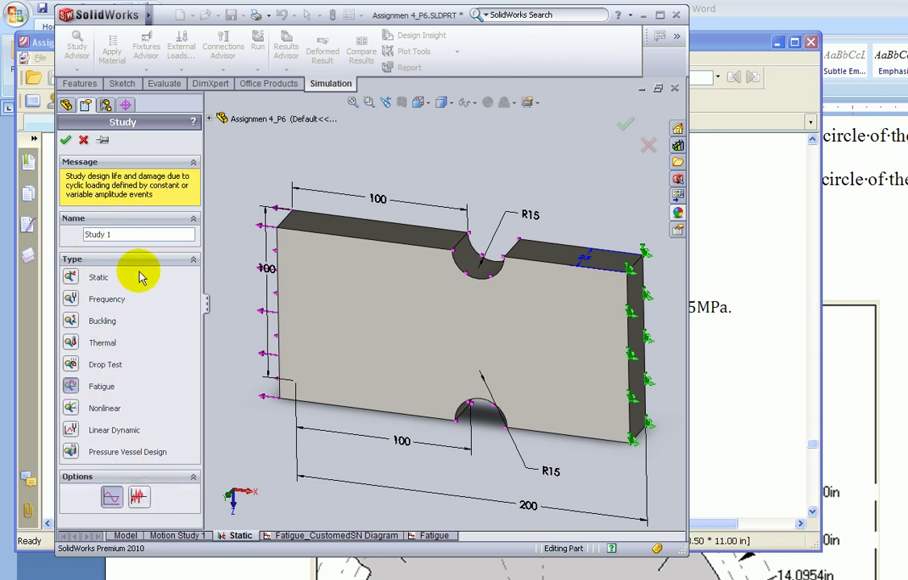
{"action": "left_click_drag", "start_coordinate": [121, 235], "coordinate": [84, 235]}
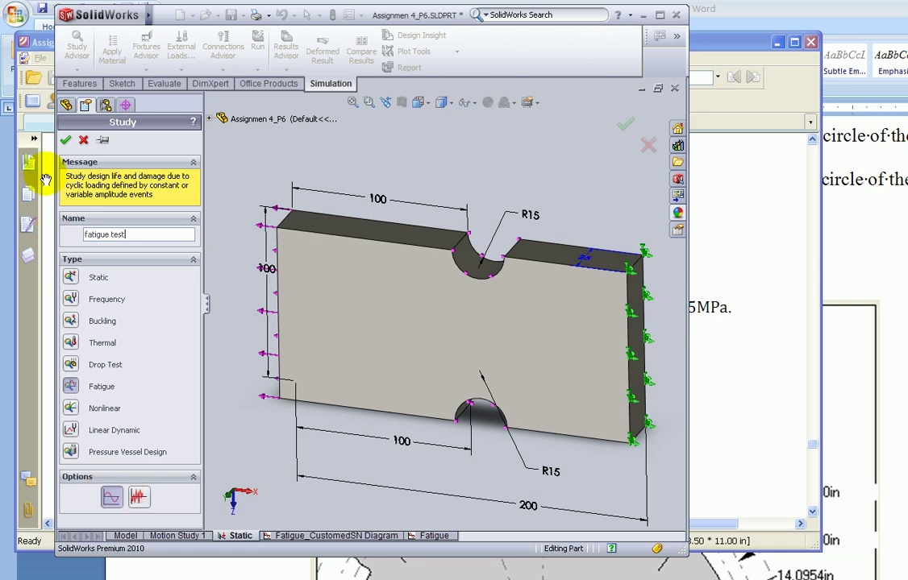
{"action": "left_click", "coordinate": [65, 143]}
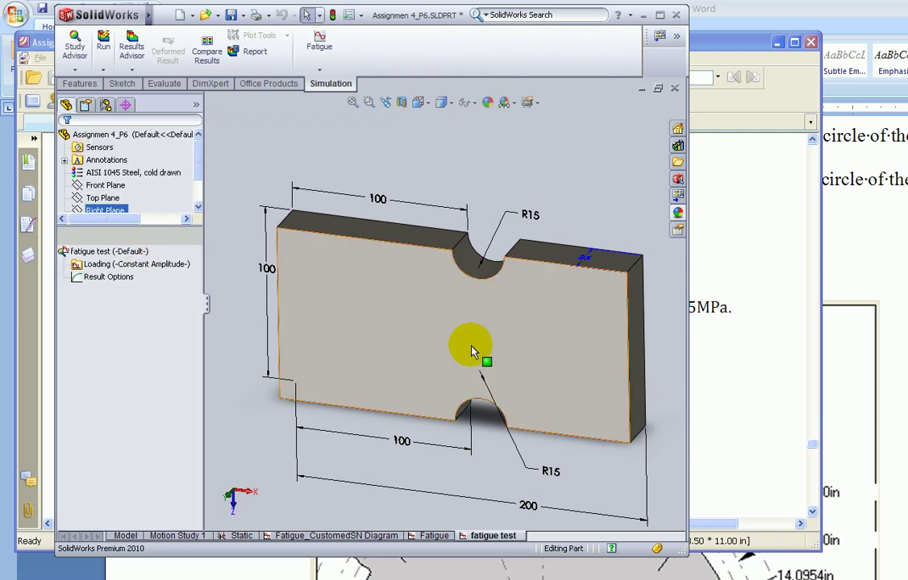
Add a loading event to the fatigue test study with 1000000 cycles, Fully Reversed (LR=-1) loading and the Static study at scale 1
{"action": "left_click", "coordinate": [90, 251]}
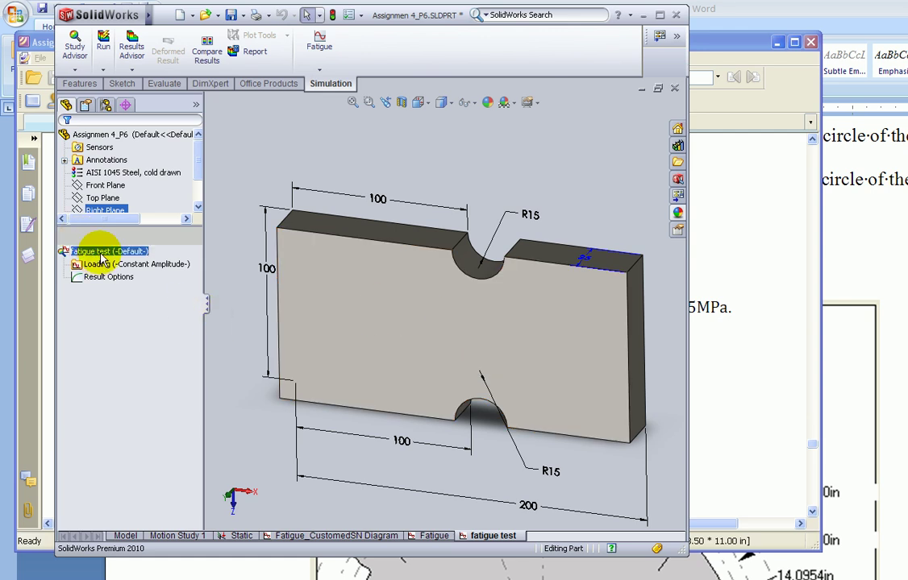
{"action": "left_click", "coordinate": [103, 265]}
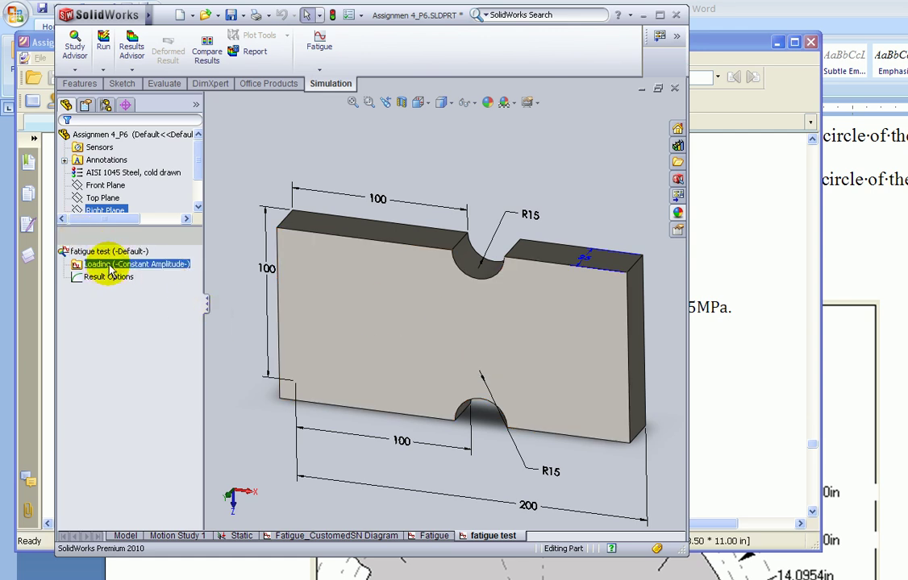
{"action": "left_click", "coordinate": [106, 253]}
{"action": "left_click", "coordinate": [110, 266]}
{"action": "right_click", "coordinate": [110, 266]}
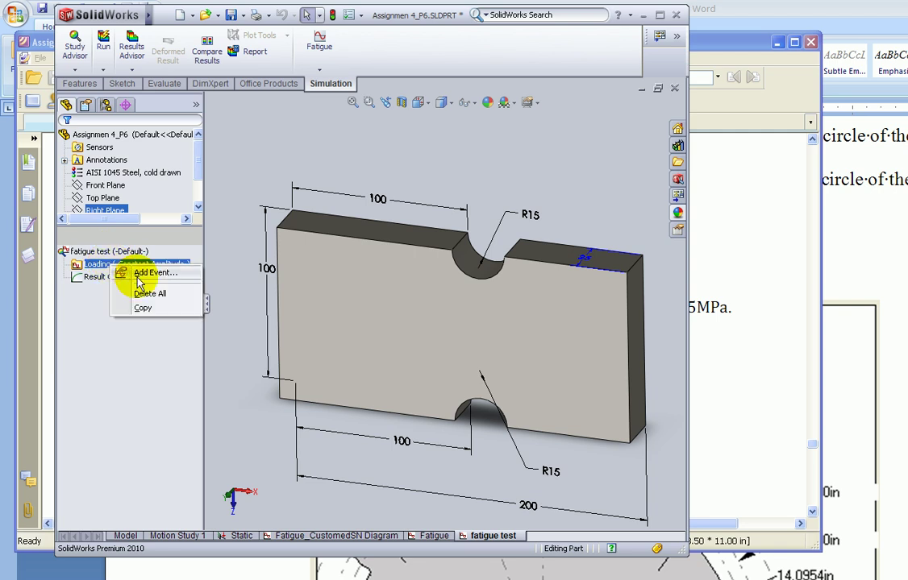
{"action": "left_click", "coordinate": [139, 271]}
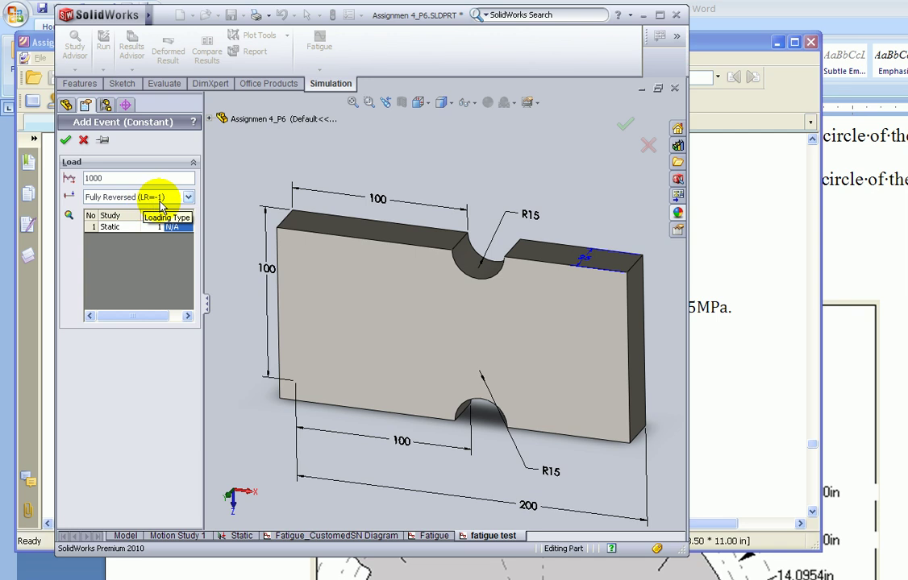
{"action": "left_click", "coordinate": [188, 198]}
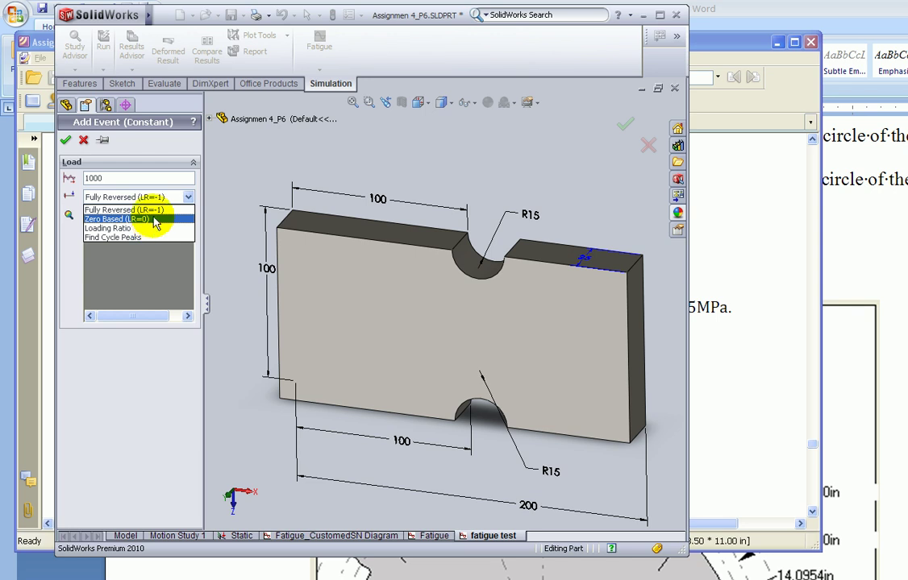
{"action": "left_click", "coordinate": [152, 209]}
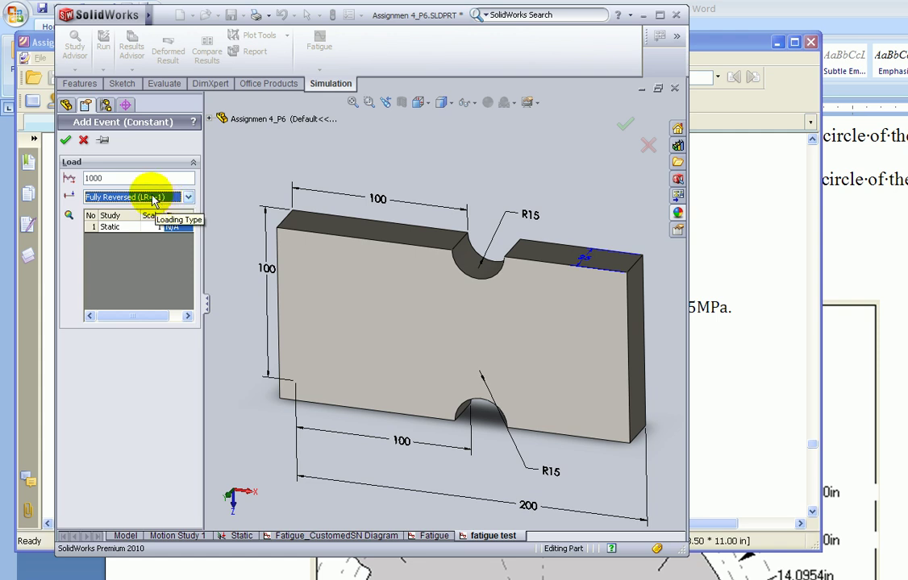
{"action": "left_click", "coordinate": [127, 178]}
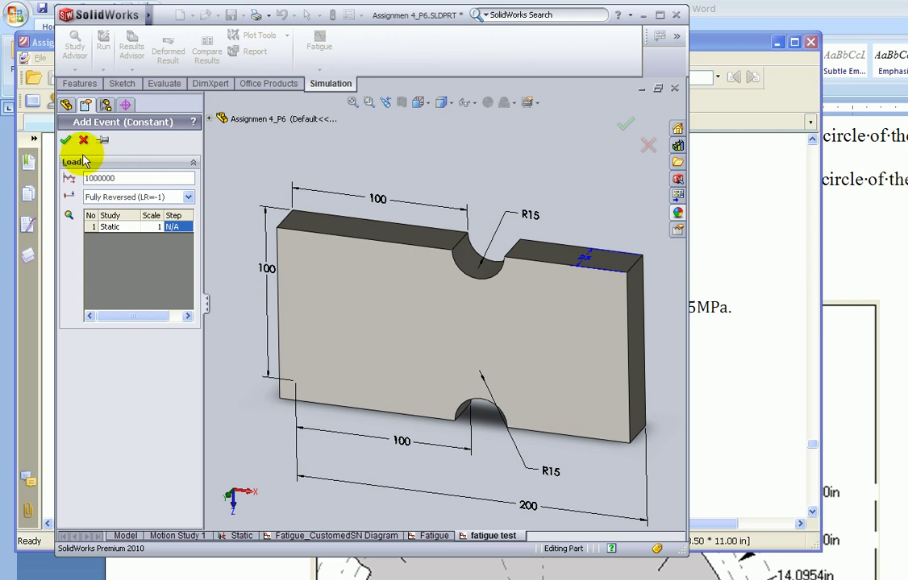
{"action": "left_click", "coordinate": [64, 141]}
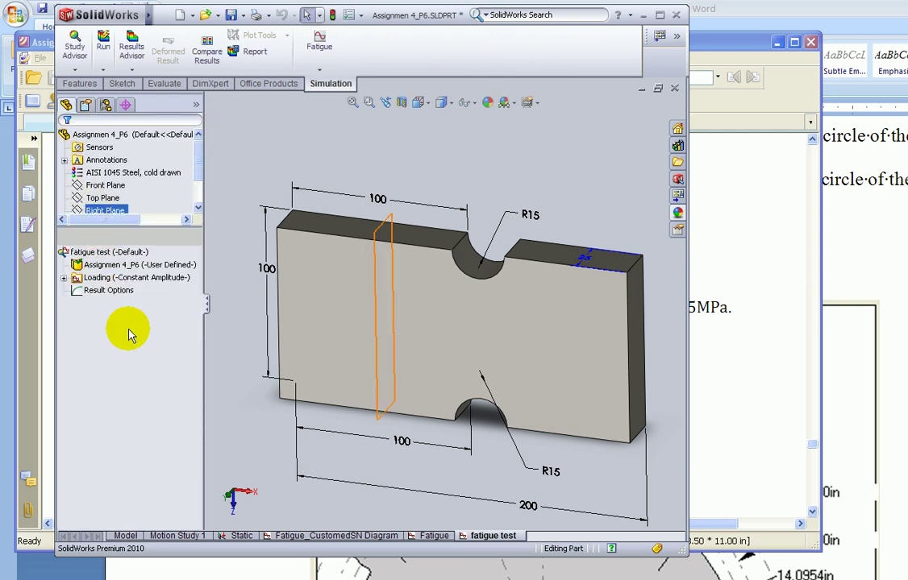
Open the fatigue test study's properties and choose Goodman mean stress correction
{"action": "left_click", "coordinate": [127, 268]}
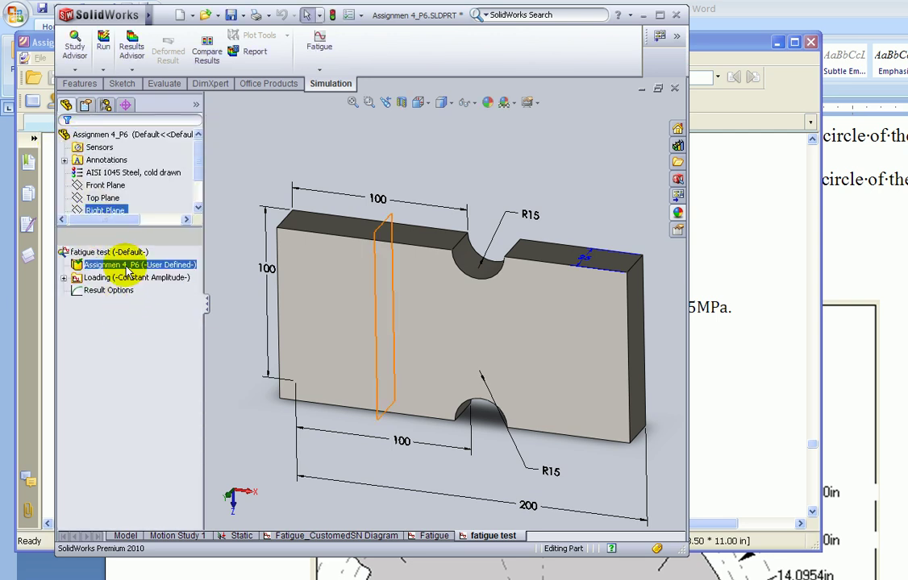
{"action": "left_click", "coordinate": [114, 255]}
{"action": "right_click", "coordinate": [114, 256]}
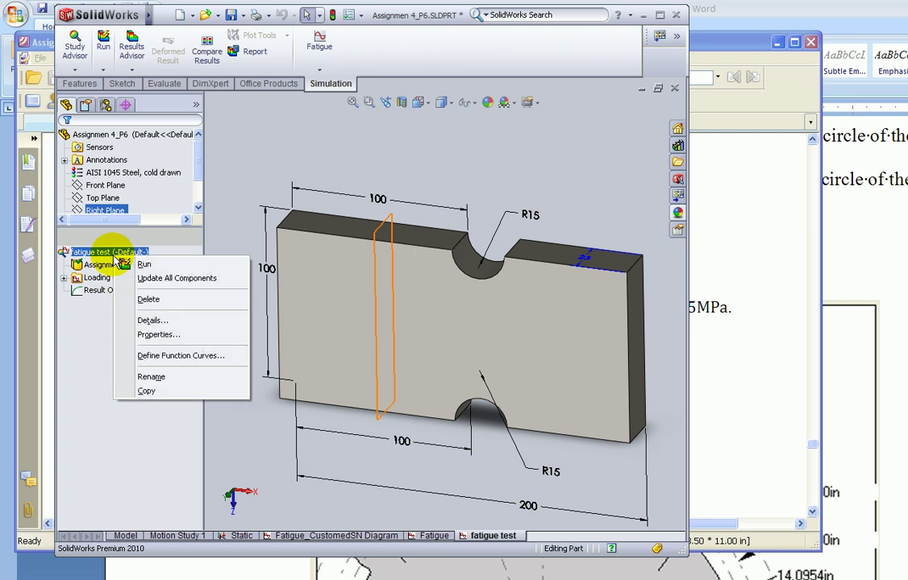
{"action": "left_click", "coordinate": [147, 335]}
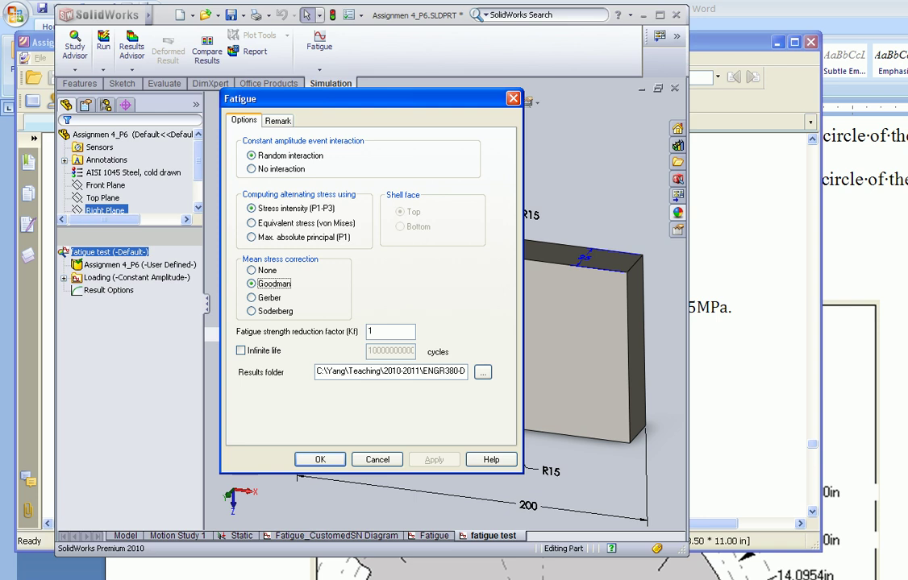
Switch to the assignment solutions PDF and look up the modified Goodman diagram on page 5
{"action": "key", "text": "alt+Tab"}
{"action": "scroll", "coordinate": [699, 432], "scroll_direction": "up", "scroll_amount": 10}
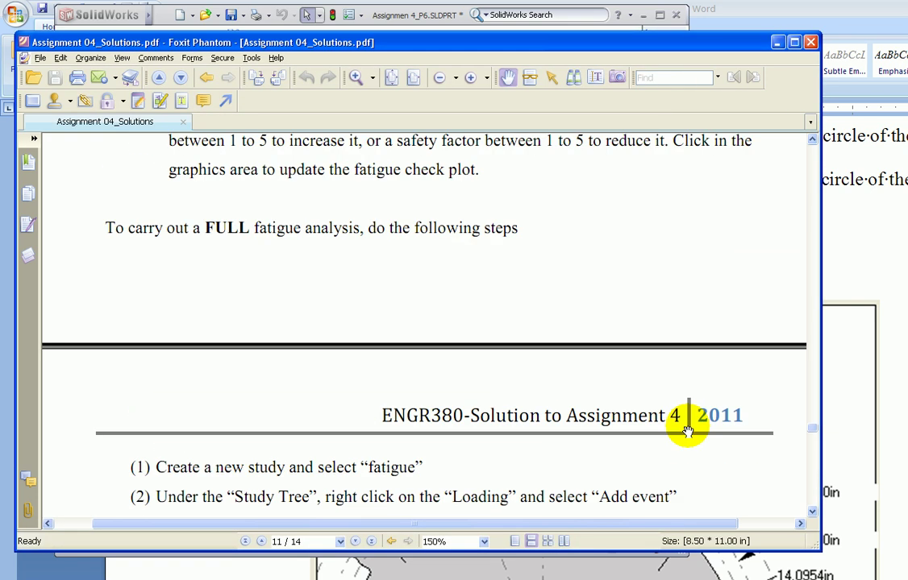
{"action": "scroll", "coordinate": [813, 192], "scroll_direction": "up", "scroll_amount": 15}
{"action": "scroll", "coordinate": [814, 193], "scroll_direction": "up", "scroll_amount": 20}
{"action": "scroll", "coordinate": [815, 195], "scroll_direction": "up", "scroll_amount": 20}
{"action": "scroll", "coordinate": [814, 193], "scroll_direction": "up", "scroll_amount": 12}
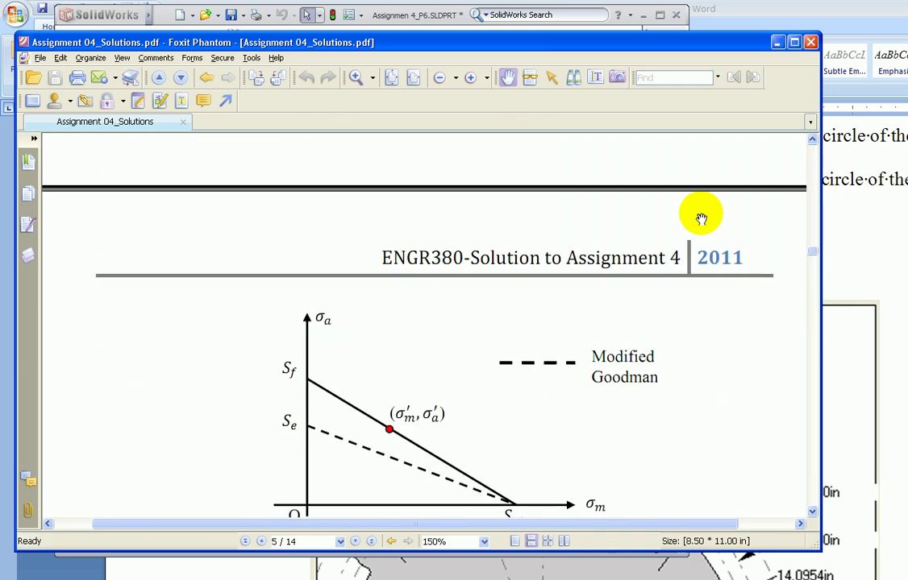
Return to SolidWorks and enable infinite life at 1000000 cycles in the fatigue test study's properties
{"action": "scroll", "coordinate": [629, 282], "scroll_direction": "down", "scroll_amount": 2}
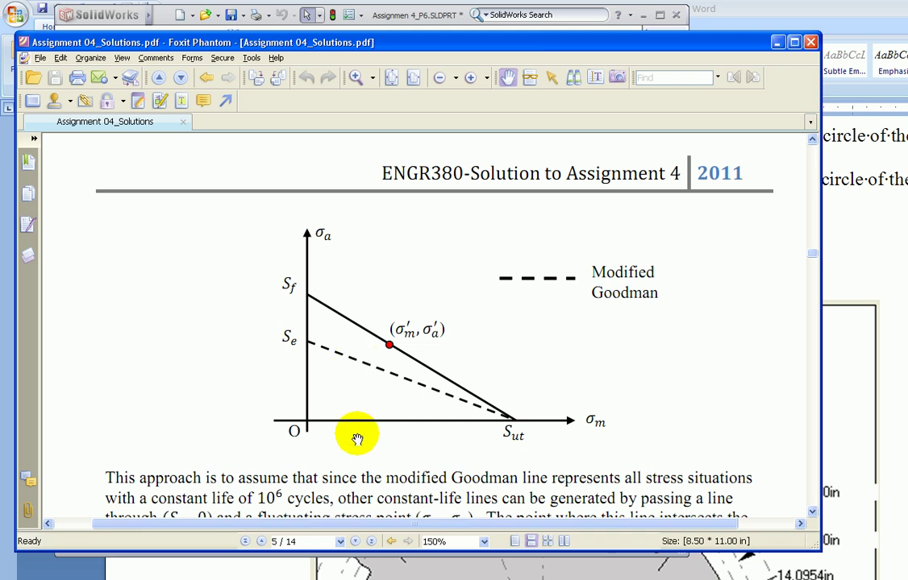
{"action": "key", "text": "alt+Tab"}
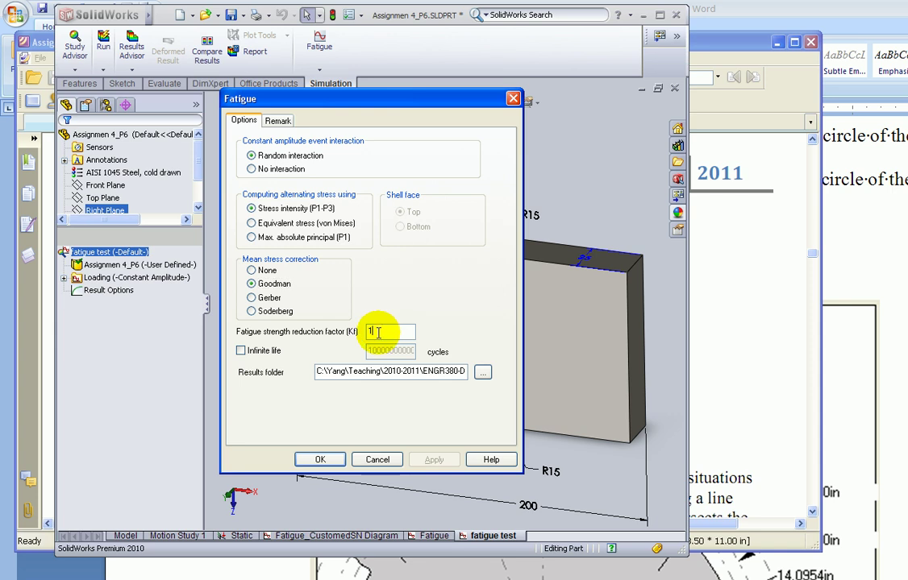
{"action": "left_click", "coordinate": [240, 350]}
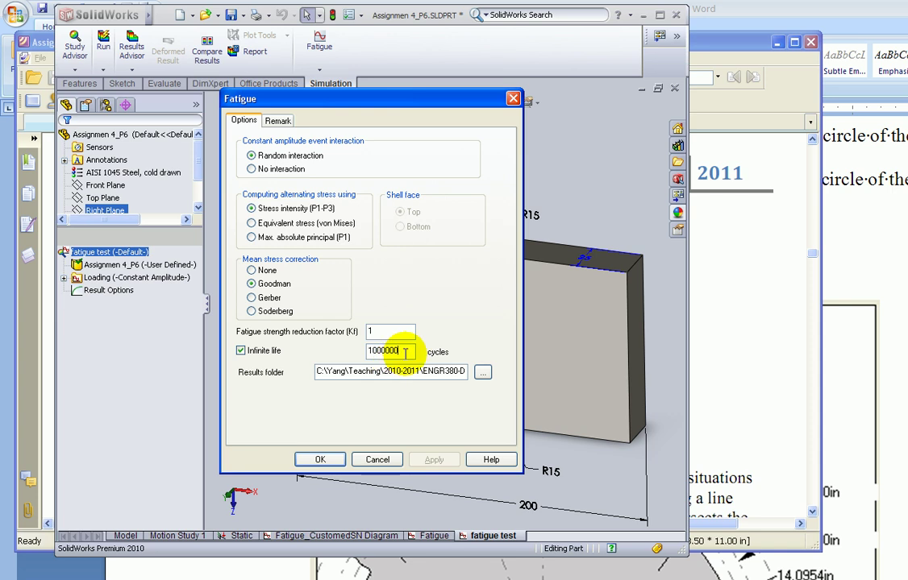
{"action": "left_click", "coordinate": [320, 458]}
Open the fatigue data of the part in the study and set its SN curve stress units to N/mm^2 (MPa)
{"action": "left_click", "coordinate": [133, 265]}
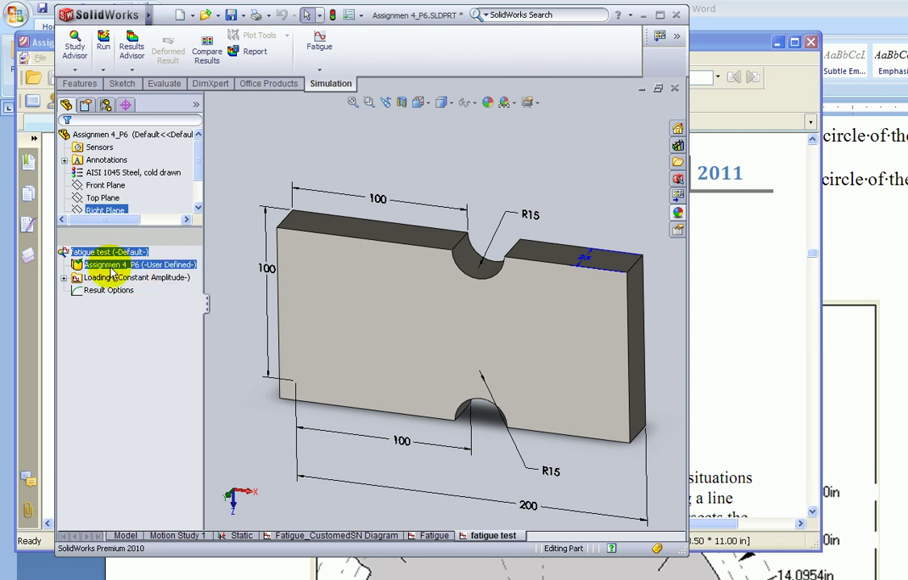
{"action": "left_click", "coordinate": [113, 340]}
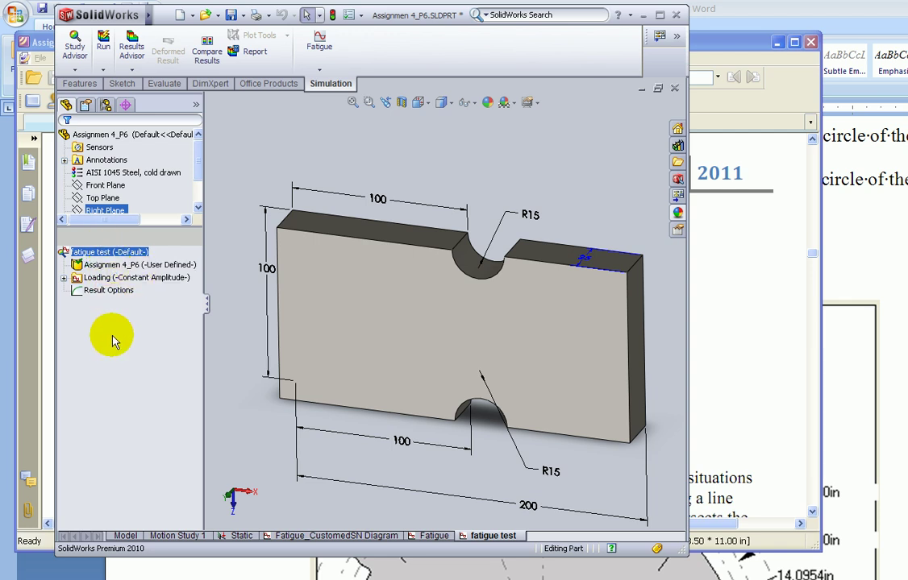
{"action": "right_click", "coordinate": [123, 267]}
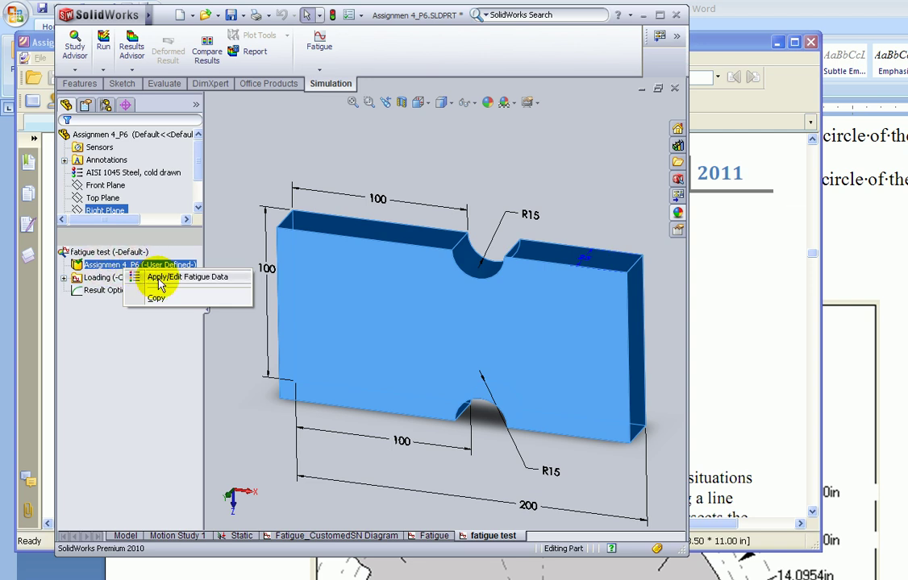
{"action": "left_click", "coordinate": [160, 279]}
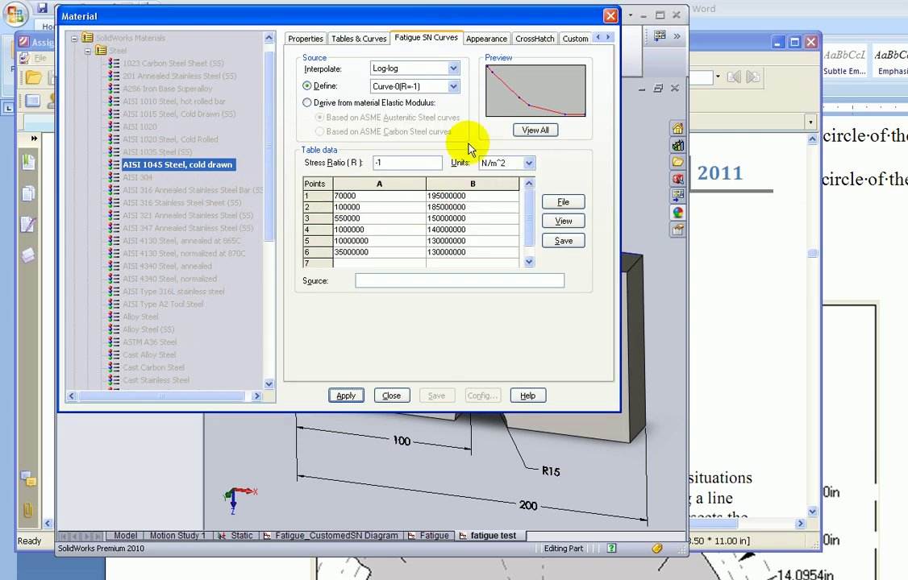
{"action": "left_click", "coordinate": [412, 45]}
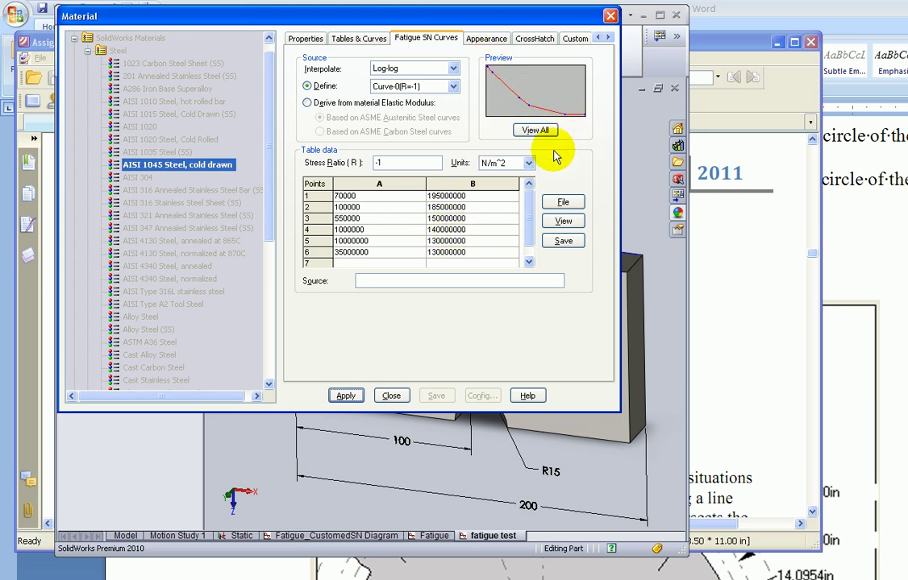
{"action": "left_click", "coordinate": [529, 164]}
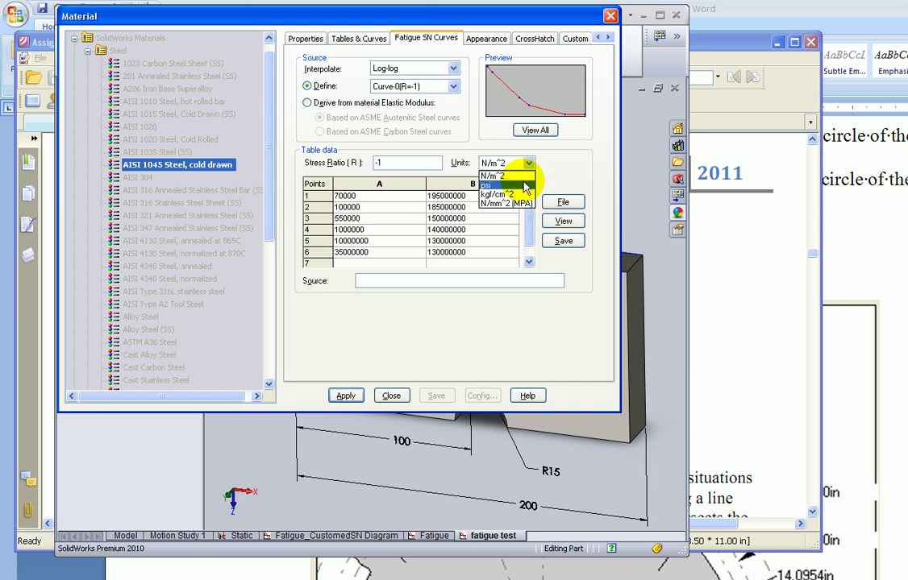
{"action": "left_click", "coordinate": [516, 194]}
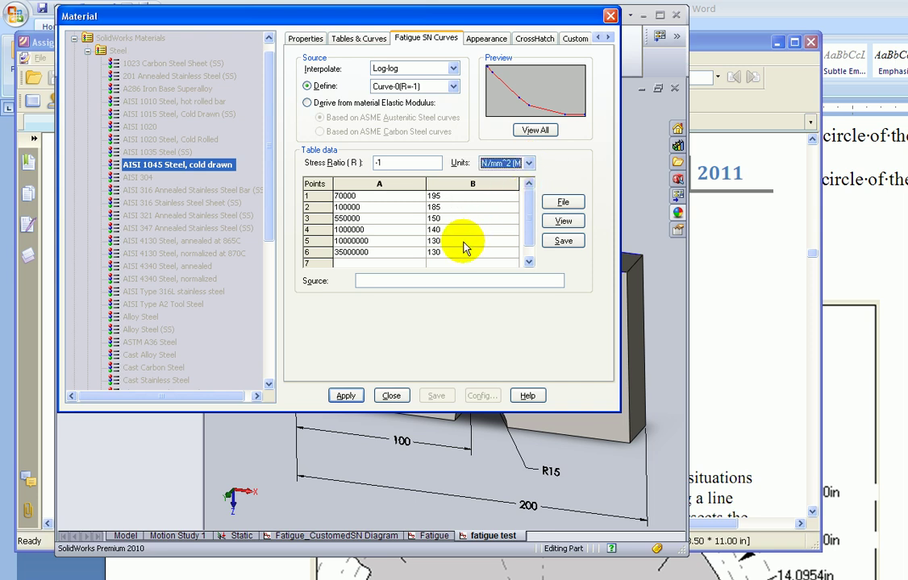
{"action": "scroll", "coordinate": [395, 253], "scroll_direction": "down", "scroll_amount": 1}
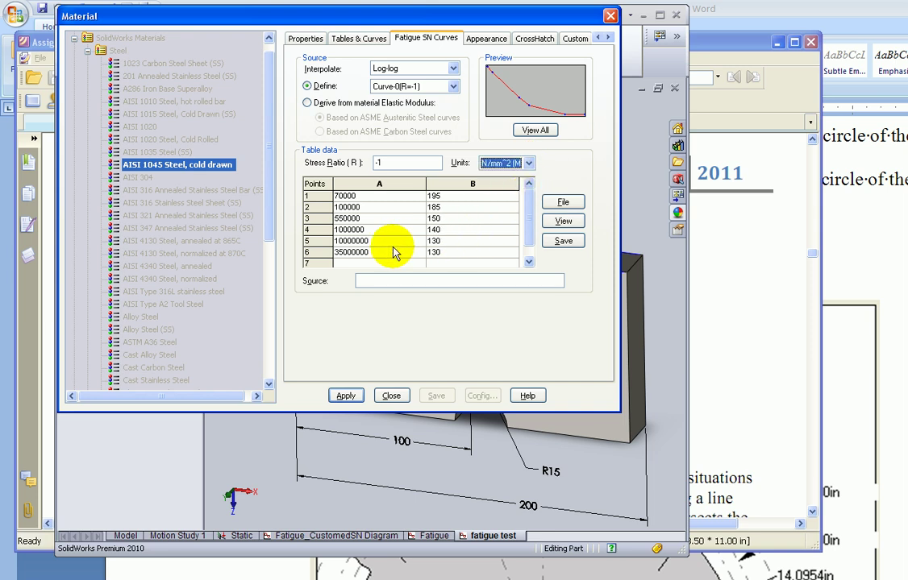
Set the SN curve interpolation to Linear, keeping Curve-0 (R=-1) as the defined curve
{"action": "left_click", "coordinate": [361, 195]}
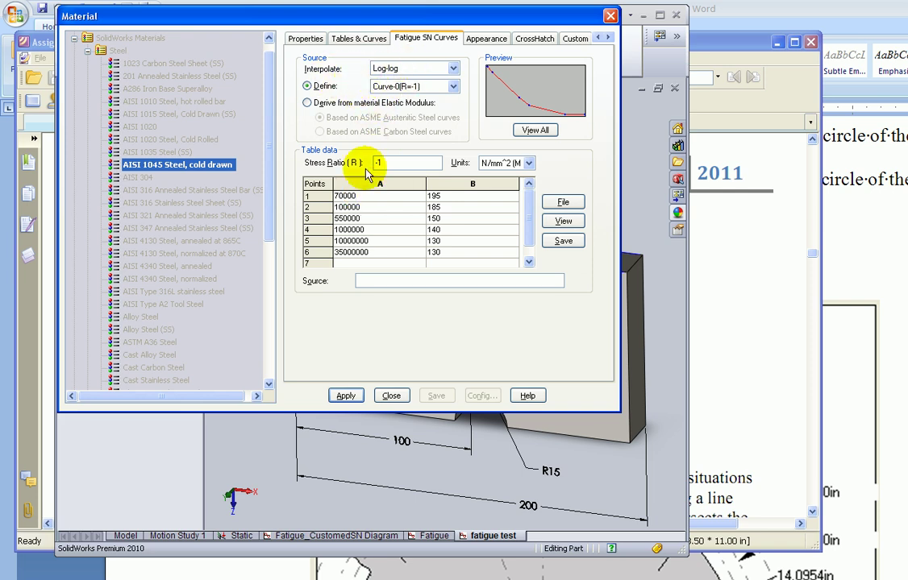
{"action": "left_click", "coordinate": [345, 197]}
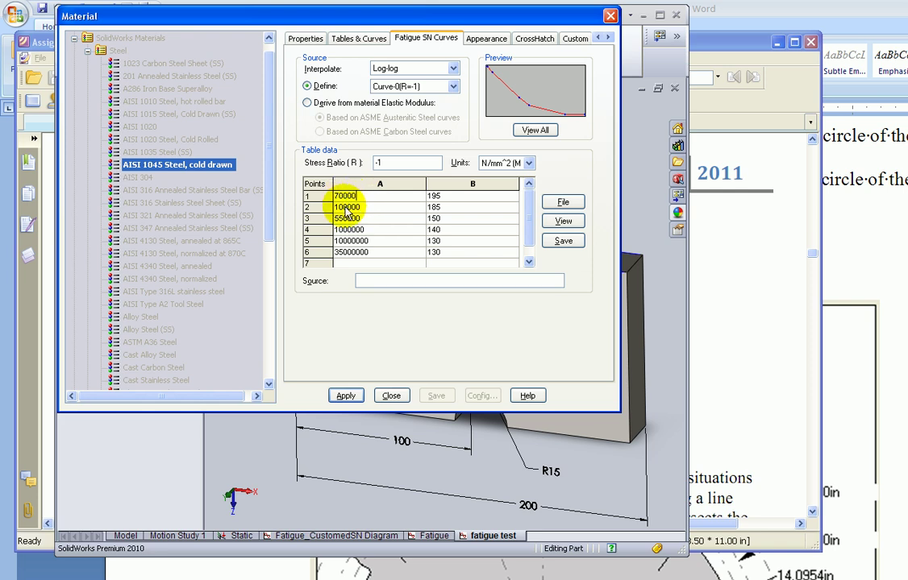
{"action": "left_click", "coordinate": [453, 70]}
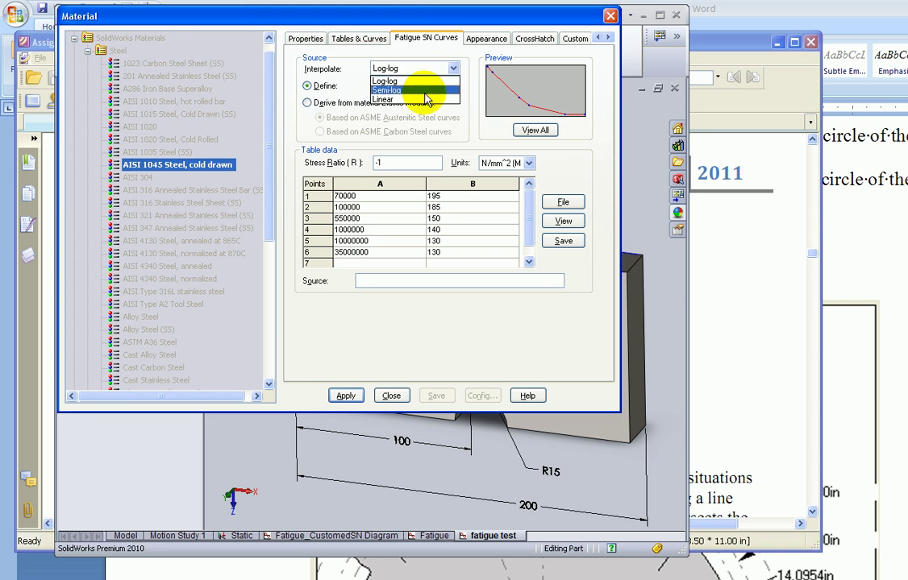
{"action": "left_click", "coordinate": [418, 82]}
{"action": "left_click", "coordinate": [448, 68]}
{"action": "left_click", "coordinate": [422, 101]}
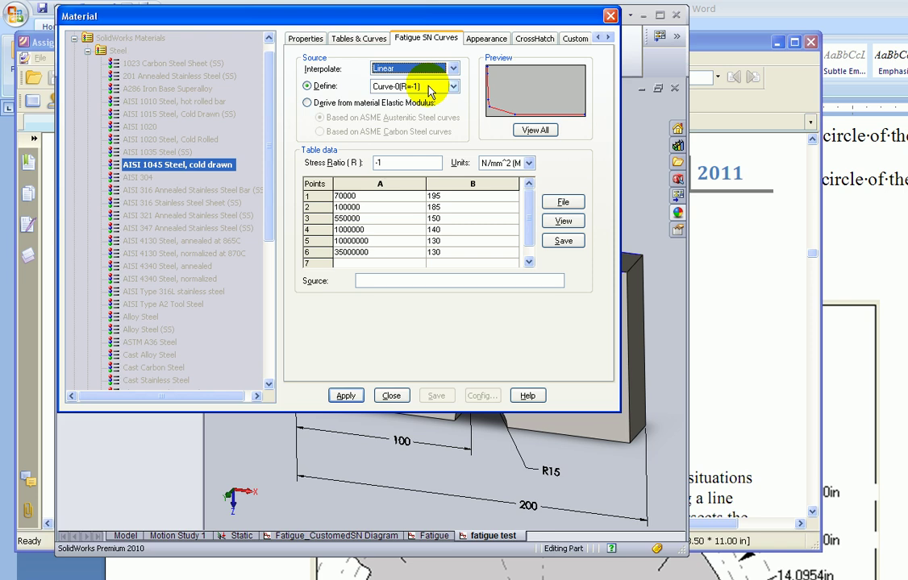
{"action": "left_click", "coordinate": [430, 87]}
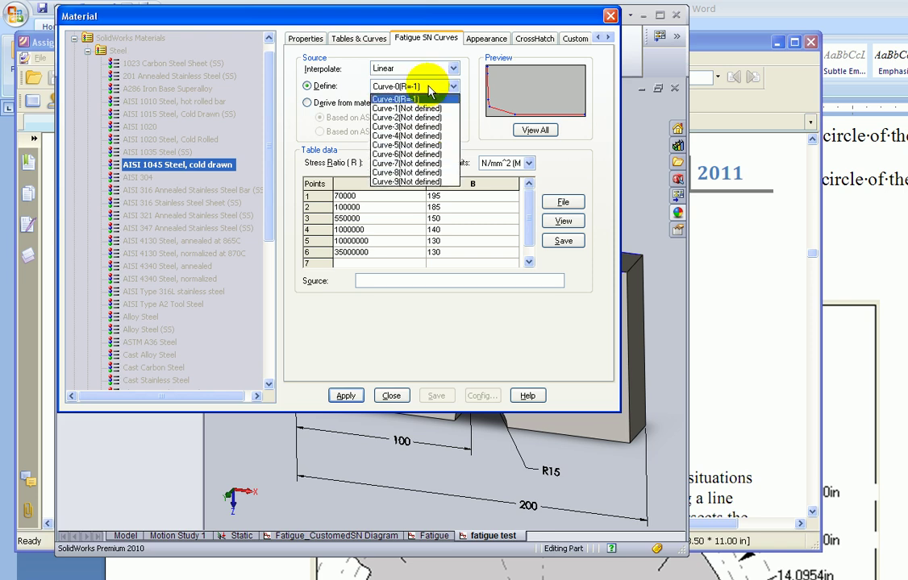
{"action": "left_click", "coordinate": [430, 89]}
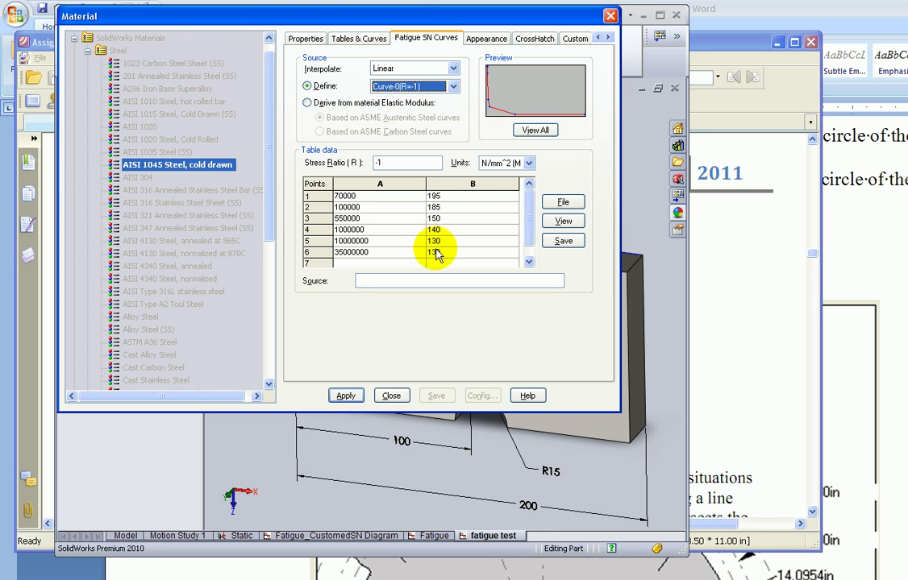
Switch to the assignment solutions PDF and review the endurance limit and cycles-to-failure calculations on pages 12 and 13
{"action": "left_click", "coordinate": [732, 393]}
{"action": "scroll", "coordinate": [669, 299], "scroll_direction": "down", "scroll_amount": 4}
{"action": "left_click_drag", "start_coordinate": [810, 263], "coordinate": [811, 423]}
{"action": "scroll", "coordinate": [643, 374], "scroll_direction": "down", "scroll_amount": 15}
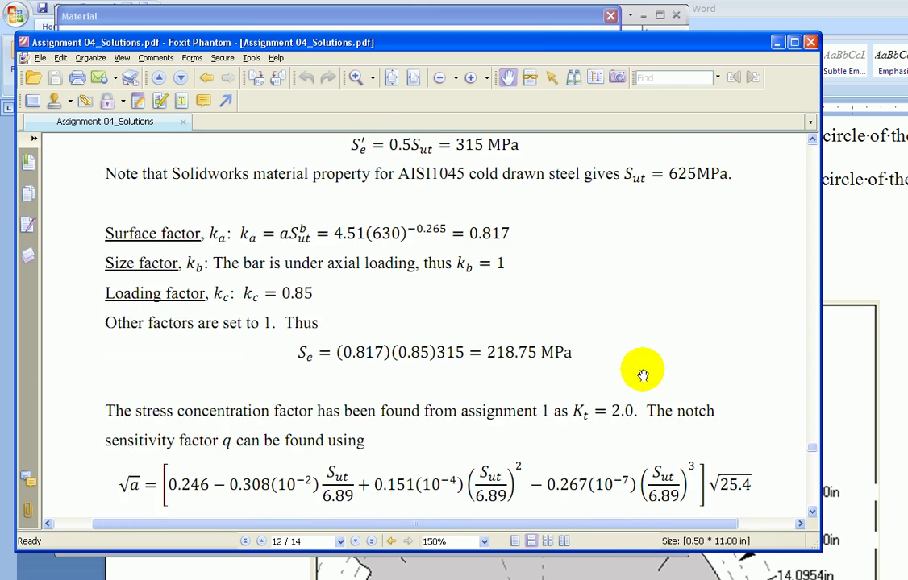
{"action": "scroll", "coordinate": [642, 375], "scroll_direction": "down", "scroll_amount": 2}
{"action": "scroll", "coordinate": [643, 375], "scroll_direction": "down", "scroll_amount": 10}
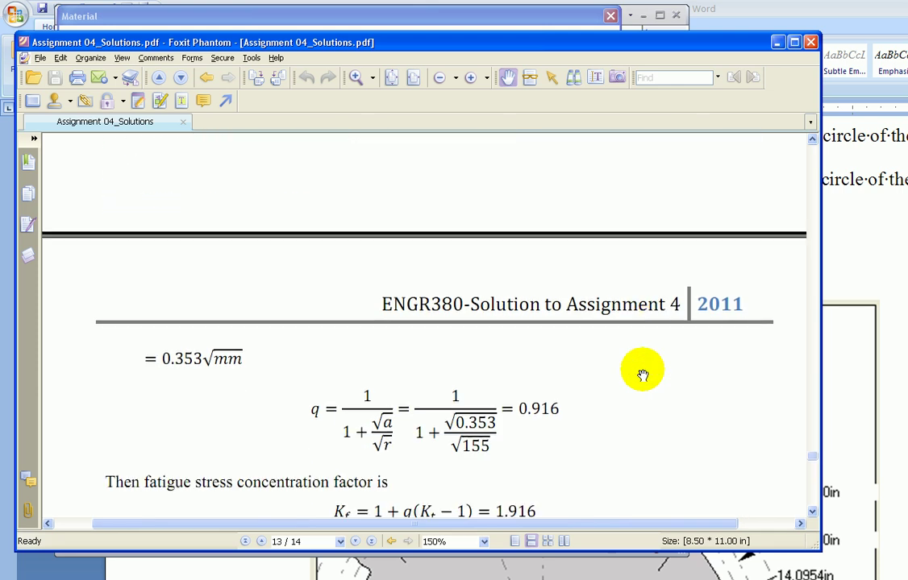
{"action": "scroll", "coordinate": [642, 375], "scroll_direction": "up", "scroll_amount": 2}
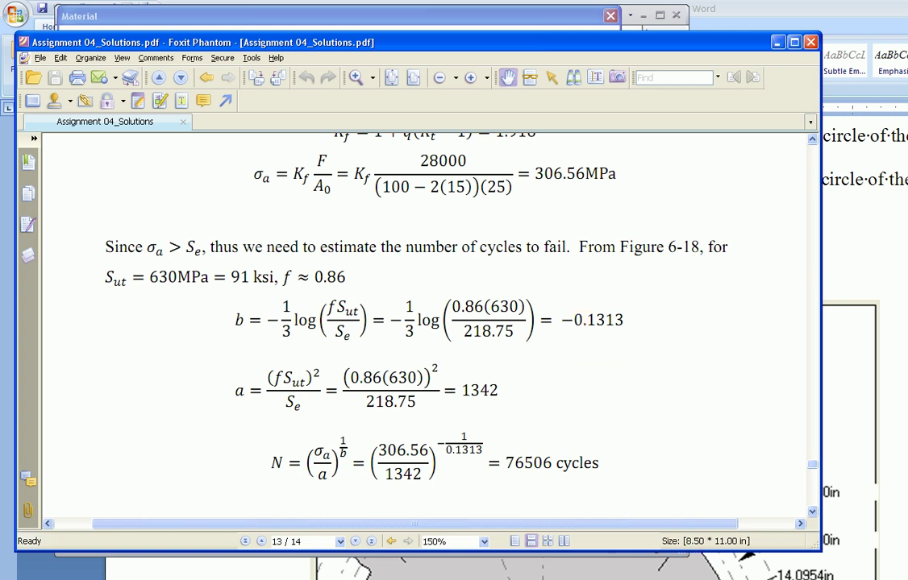
Examine the Assignmen4_P6_SN.m script in Notepad++ and check its inputs against the endurance limit calculation on page 12 of the PDF
{"action": "key", "text": "alt+Tab"}
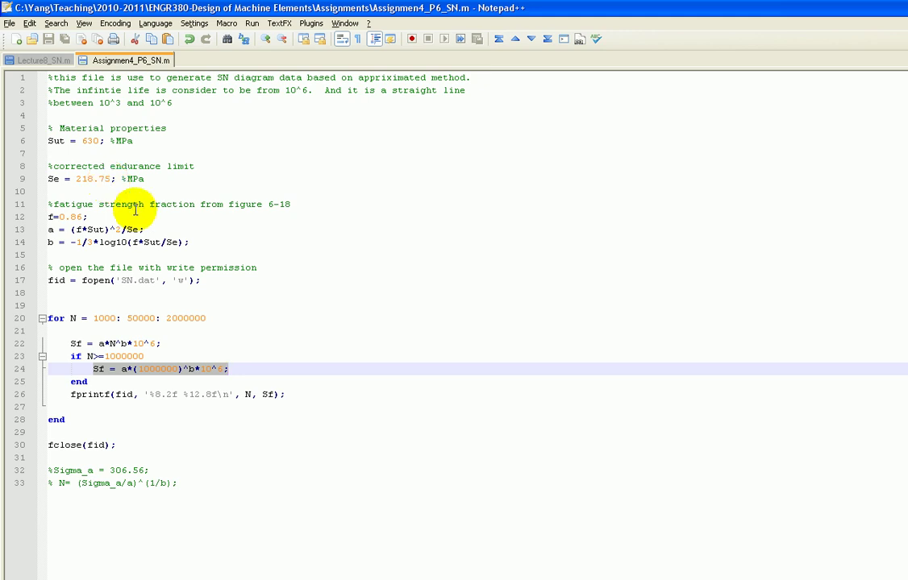
{"action": "key", "text": "alt+Tab"}
{"action": "scroll", "coordinate": [411, 335], "scroll_direction": "up", "scroll_amount": 10}
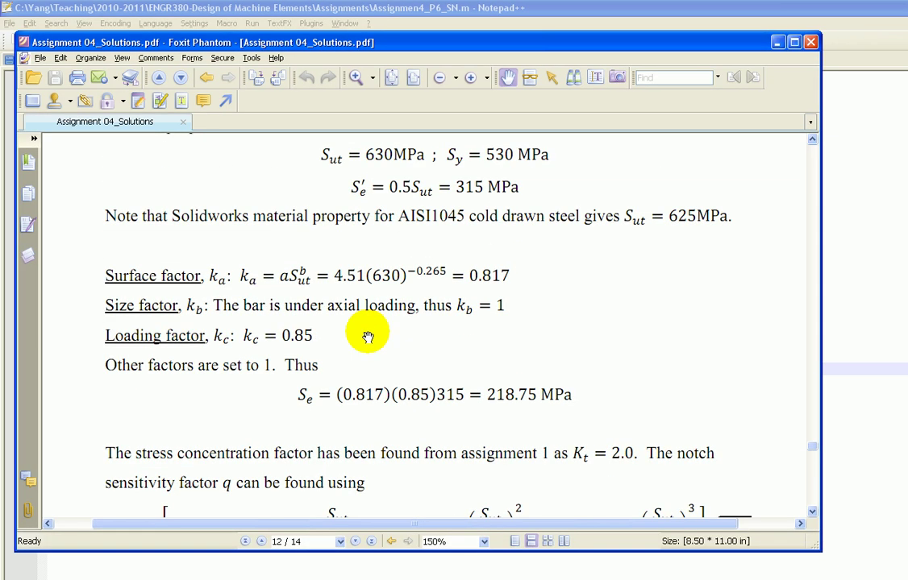
{"action": "scroll", "coordinate": [391, 384], "scroll_direction": "down", "scroll_amount": 3}
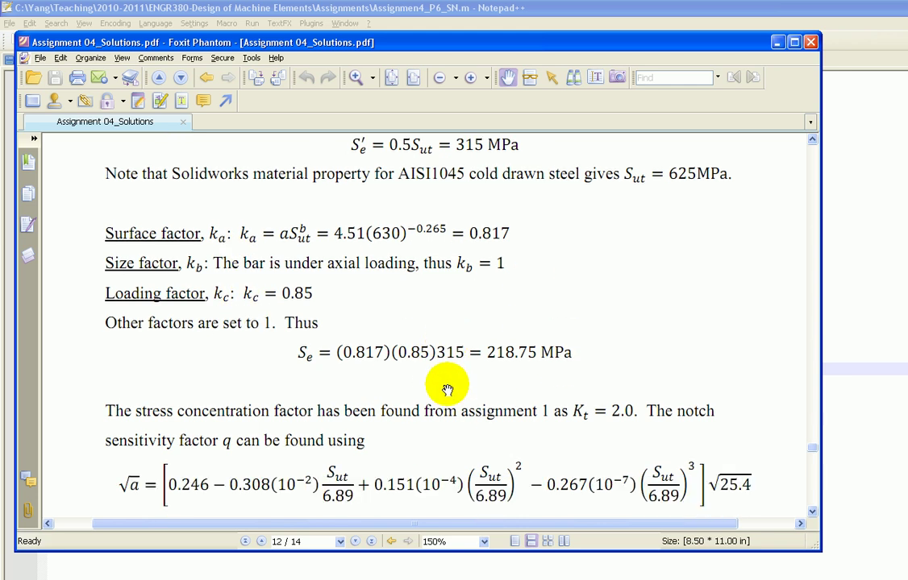
{"action": "scroll", "coordinate": [483, 403], "scroll_direction": "down", "scroll_amount": 1}
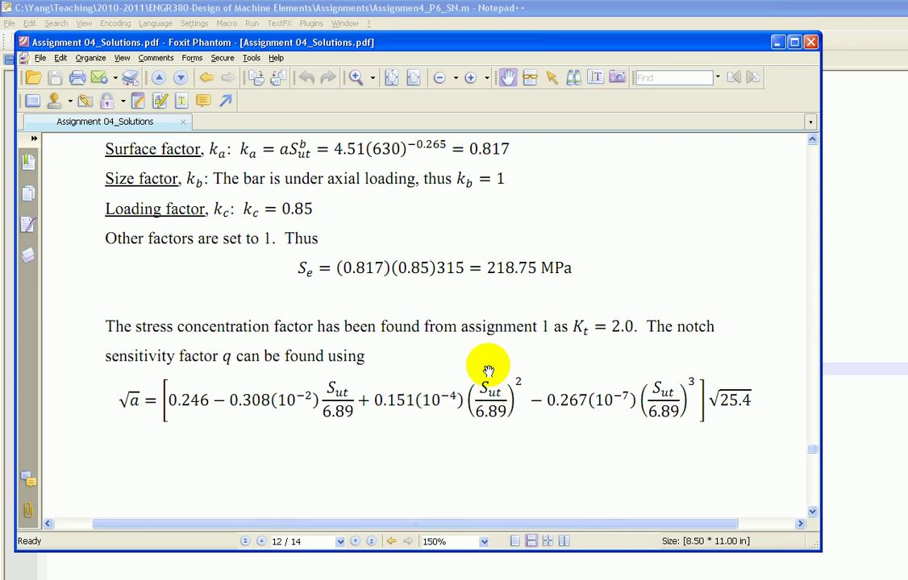
{"action": "scroll", "coordinate": [490, 403], "scroll_direction": "down", "scroll_amount": 1}
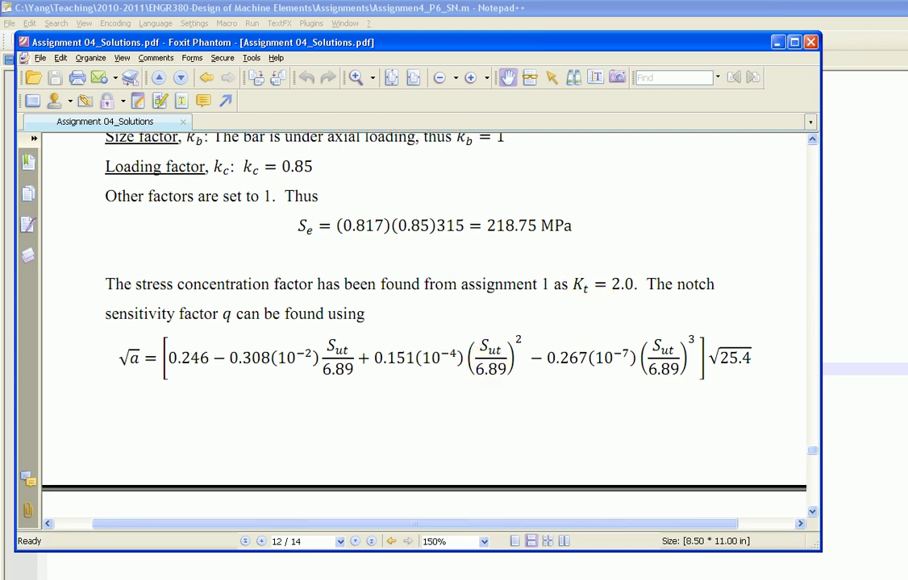
Return to SolidWorks and load the SN curve data points from SN.dat in the Lecture Notes folder
{"action": "key", "text": "alt+Tab"}
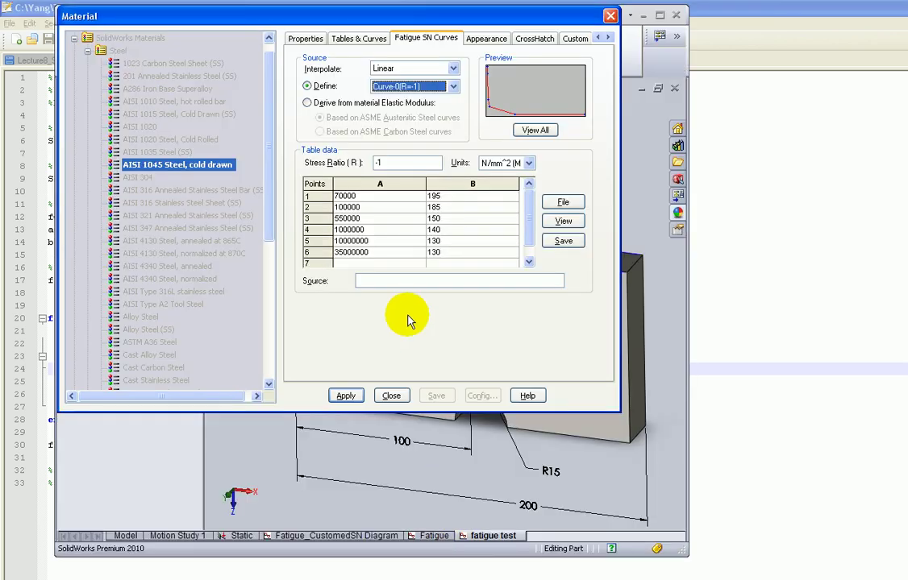
{"action": "left_click", "coordinate": [562, 203]}
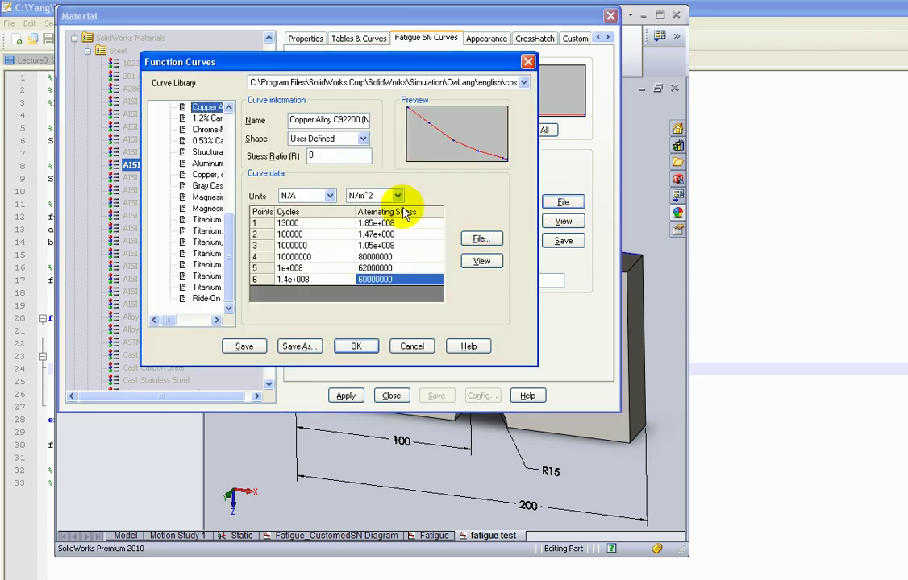
{"action": "left_click", "coordinate": [484, 242]}
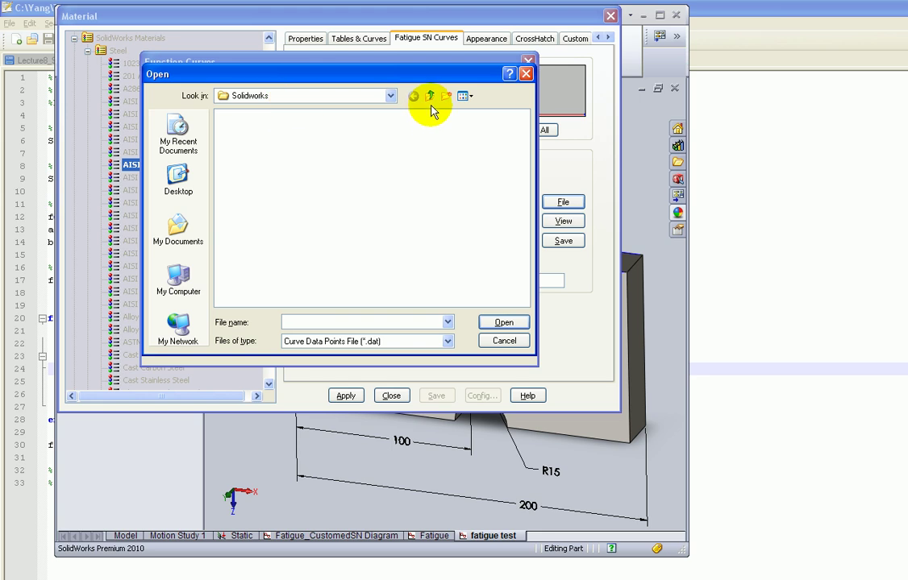
{"action": "left_click", "coordinate": [430, 97]}
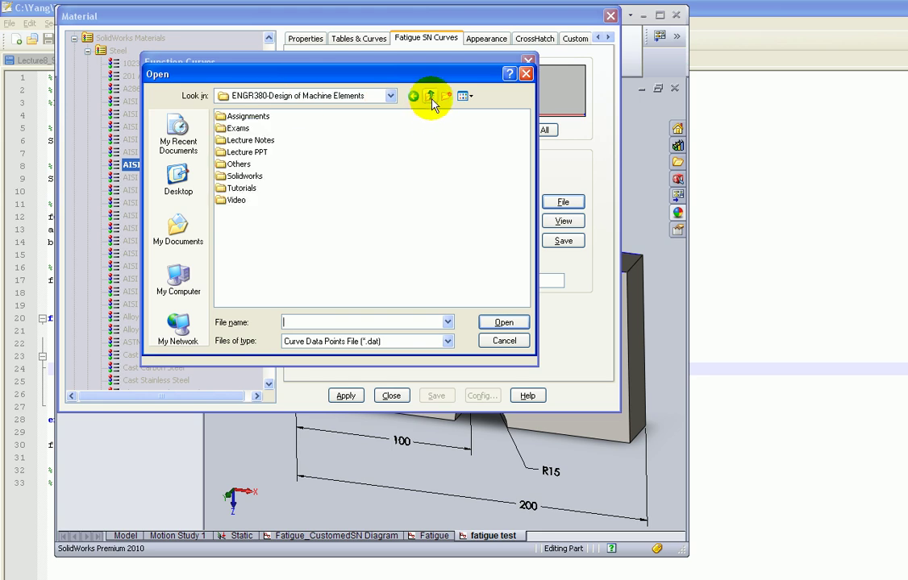
{"action": "double_click", "coordinate": [245, 140]}
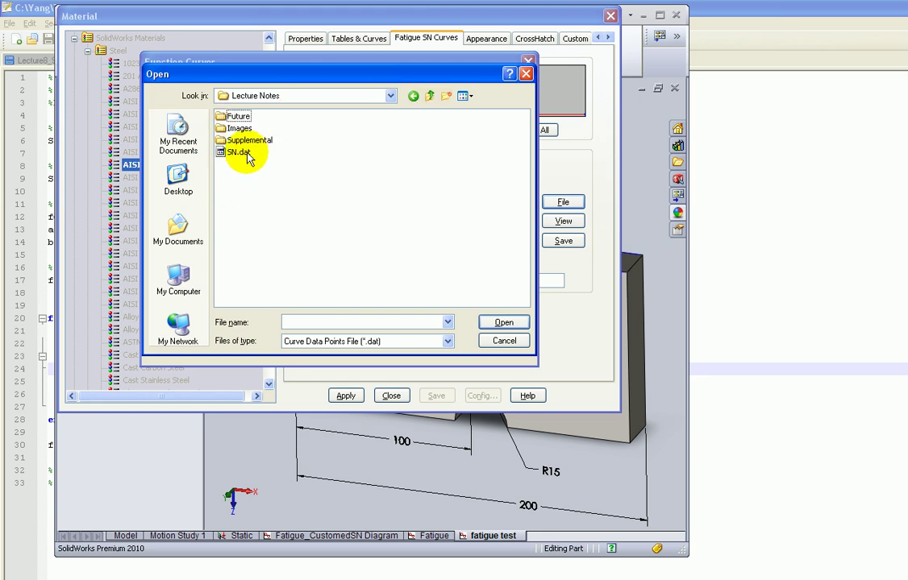
{"action": "left_click", "coordinate": [244, 153]}
{"action": "left_click", "coordinate": [494, 322]}
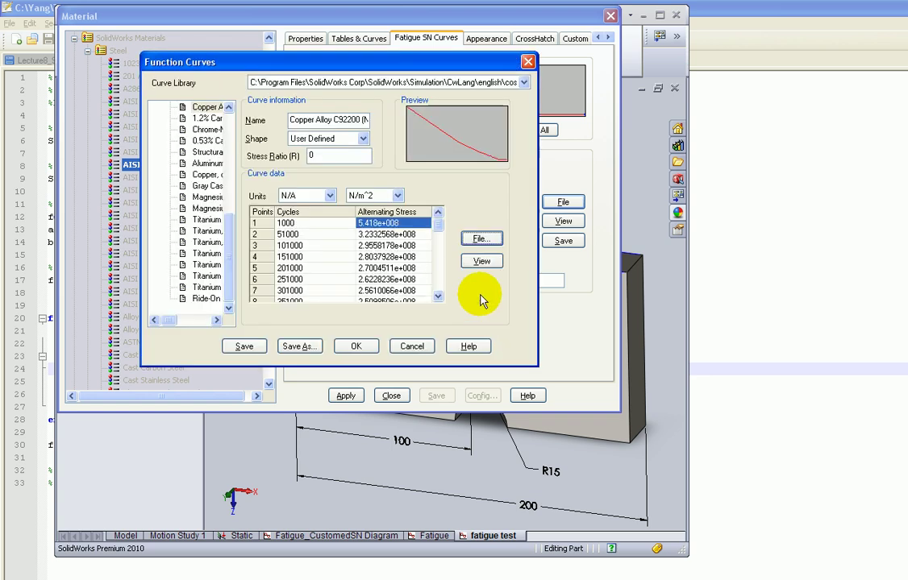
Set the SN curve's stress units to N/mm^2 (MPa) and save the curve over sn.cwcur in the Solidworks folder
{"action": "left_click", "coordinate": [393, 196]}
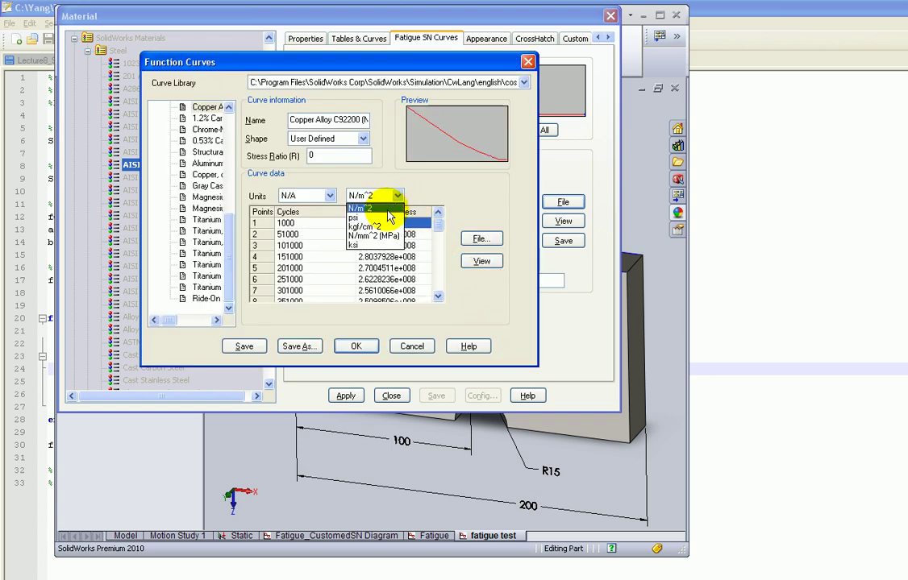
{"action": "left_click", "coordinate": [383, 242]}
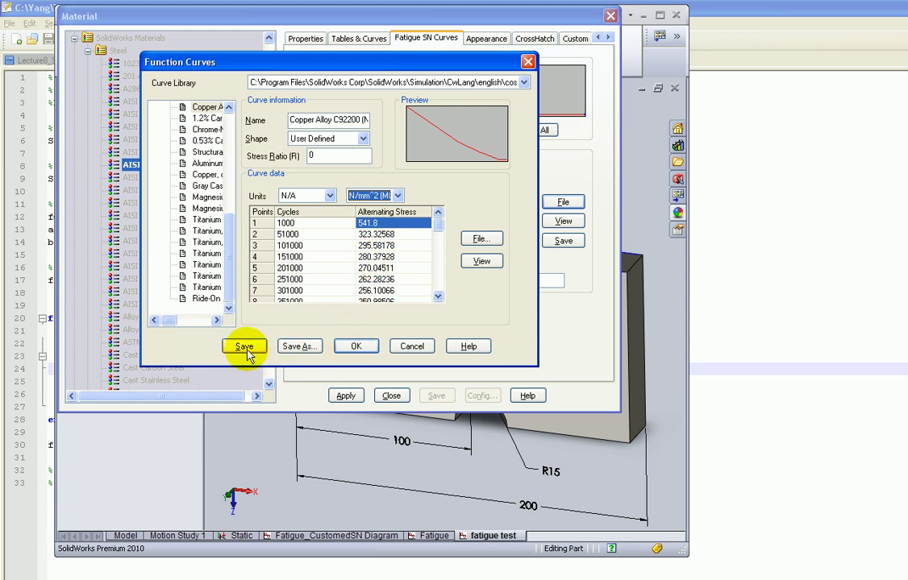
{"action": "left_click", "coordinate": [355, 346]}
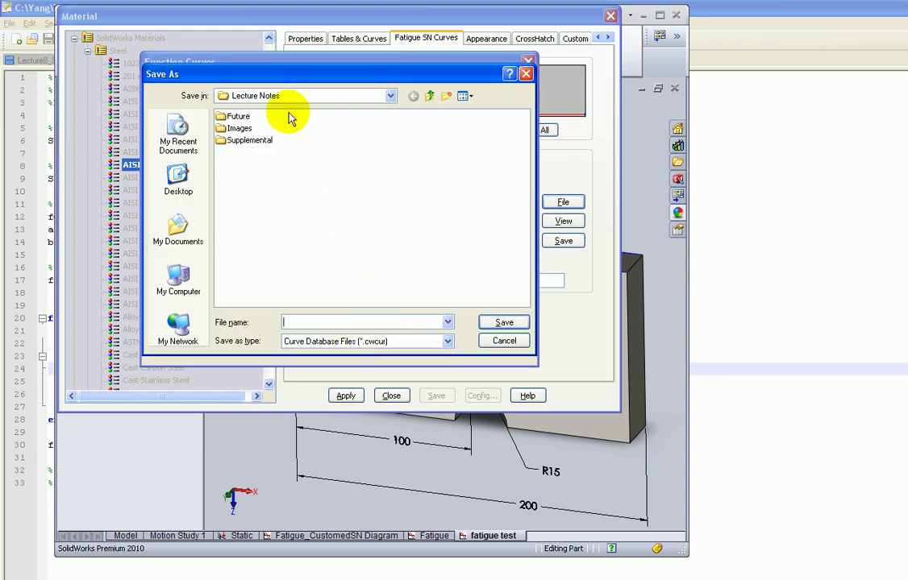
{"action": "left_click", "coordinate": [431, 102]}
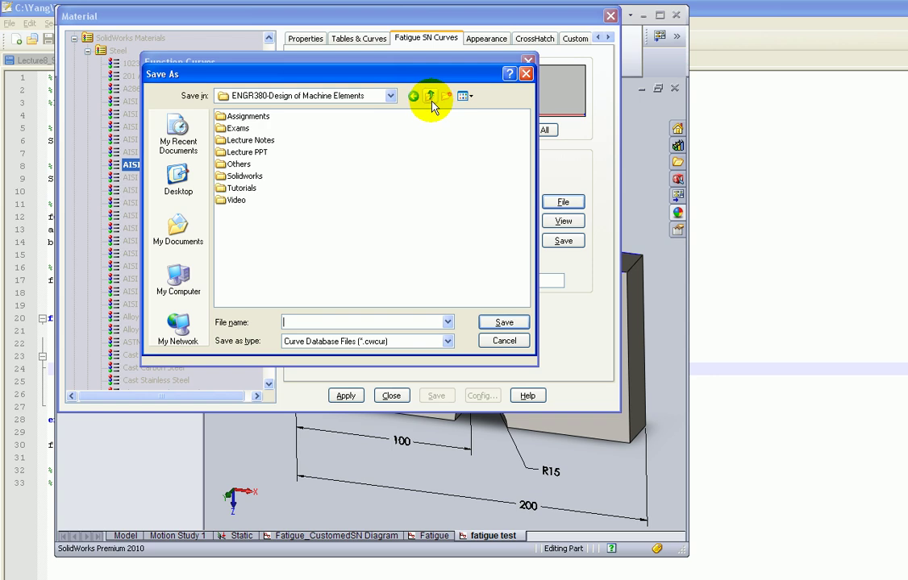
{"action": "double_click", "coordinate": [256, 176]}
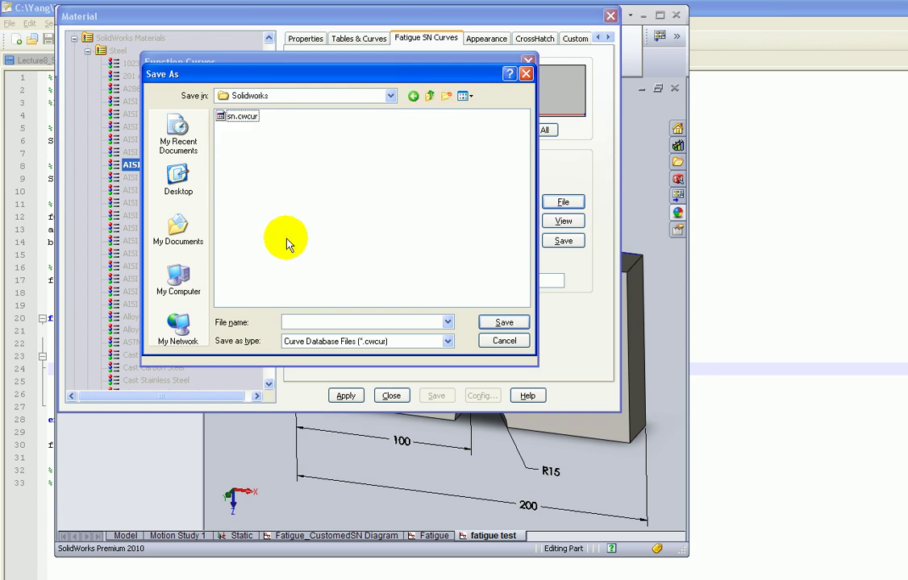
{"action": "left_click", "coordinate": [250, 118]}
{"action": "left_click", "coordinate": [504, 322]}
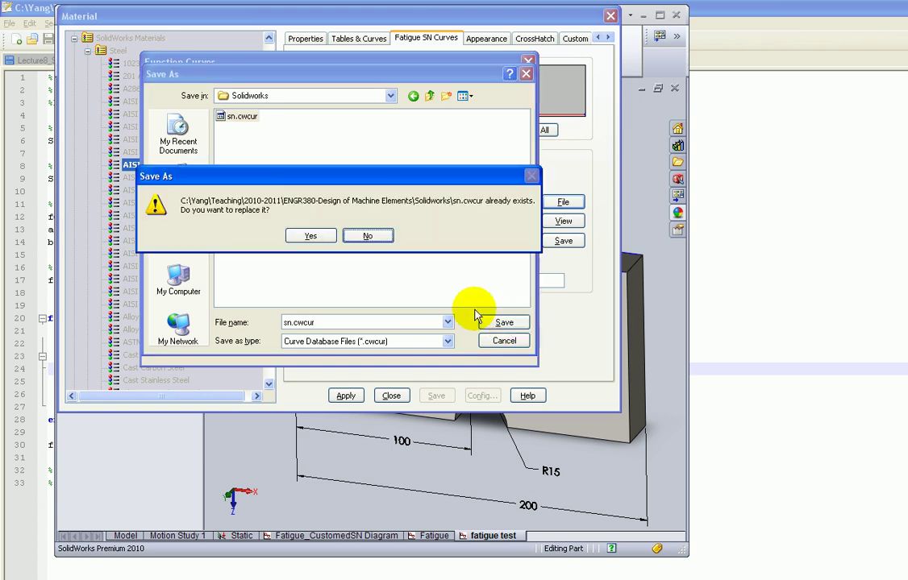
{"action": "left_click", "coordinate": [310, 236]}
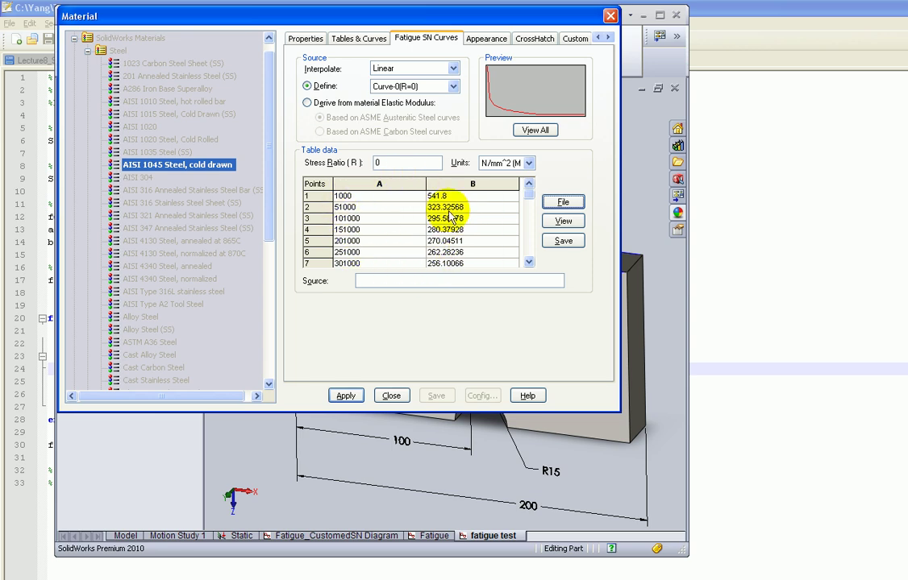
Set the SN curve's stress ratio to -1 and its interpolation to Log-log, and apply both to the material
{"action": "left_click_drag", "start_coordinate": [394, 160], "coordinate": [371, 162]}
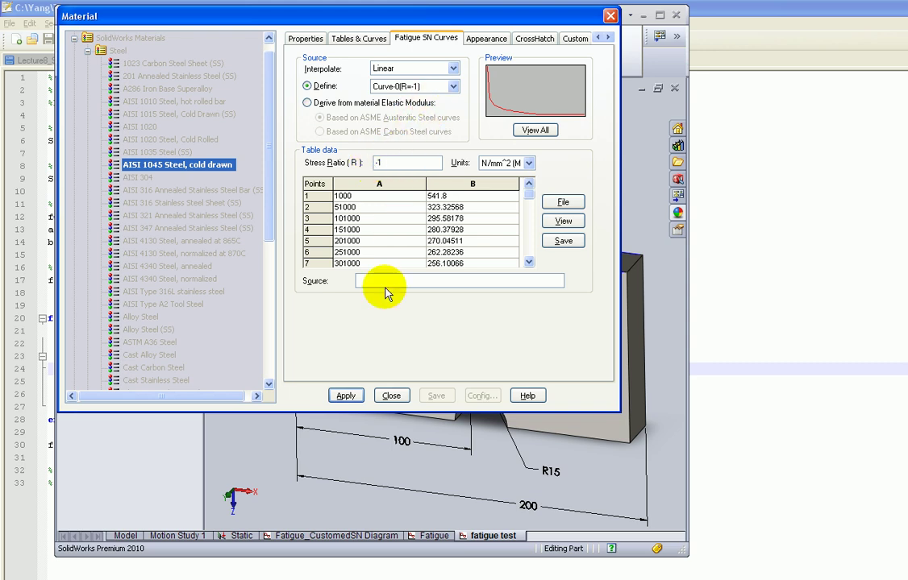
{"action": "left_click", "coordinate": [346, 396]}
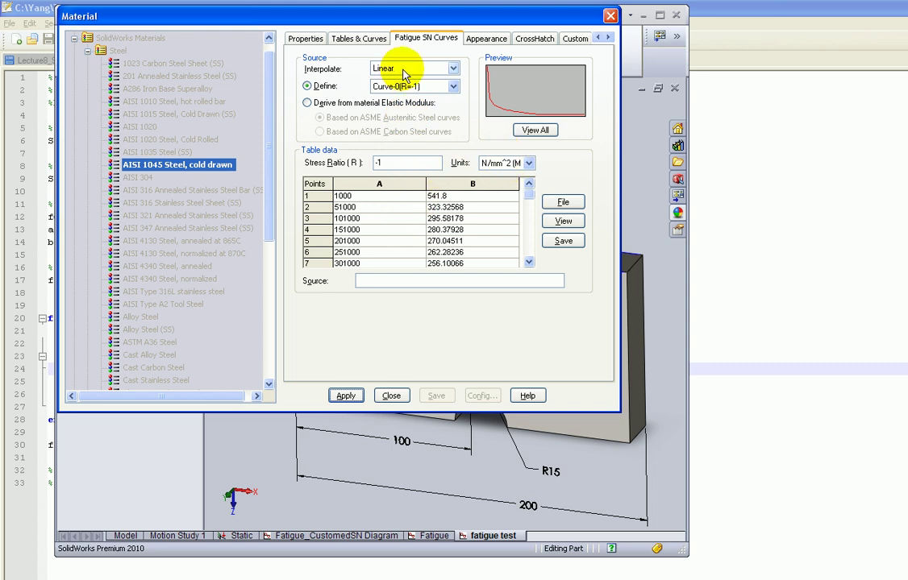
{"action": "left_click", "coordinate": [454, 69]}
{"action": "left_click", "coordinate": [439, 84]}
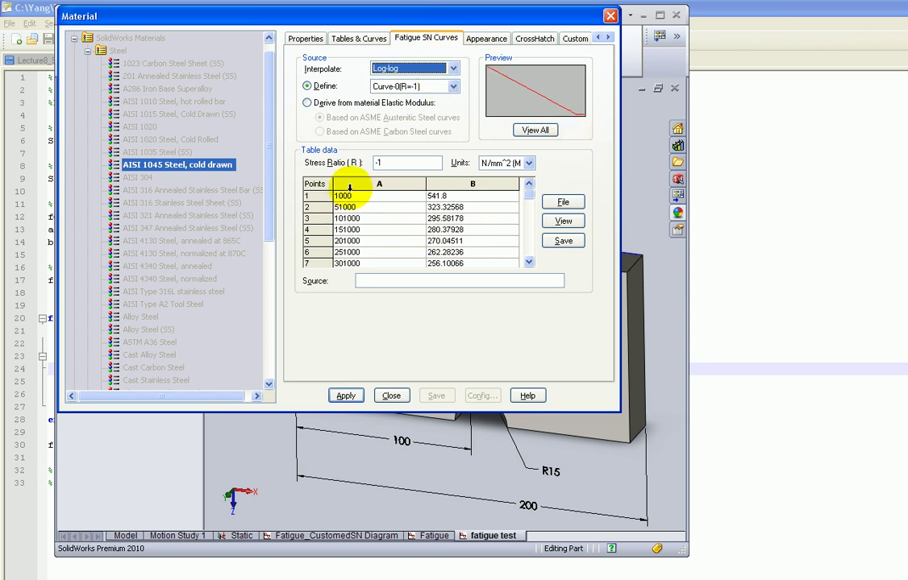
{"action": "left_click", "coordinate": [347, 395]}
{"action": "left_click", "coordinate": [392, 396]}
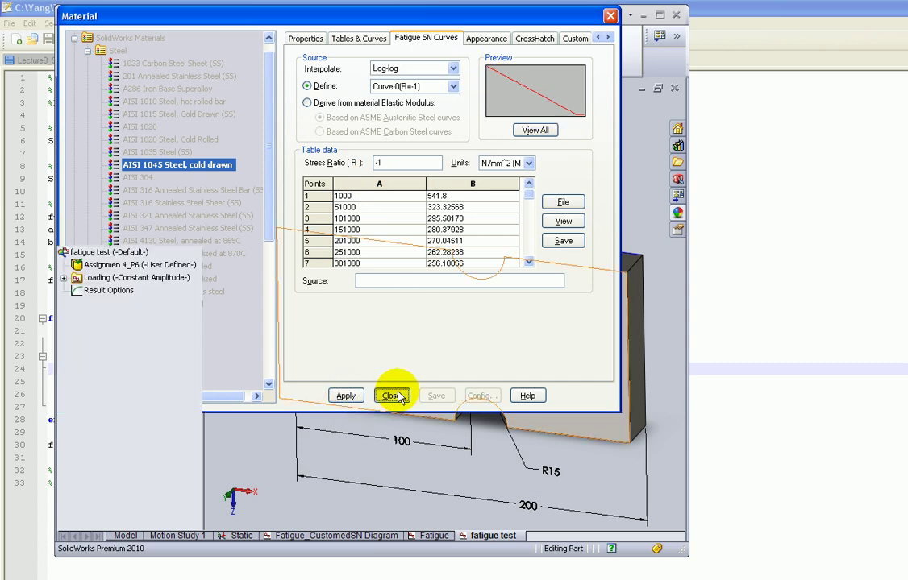
Run the fatigue test study with the custom SN curve
{"action": "left_click", "coordinate": [132, 290]}
{"action": "left_click", "coordinate": [137, 280]}
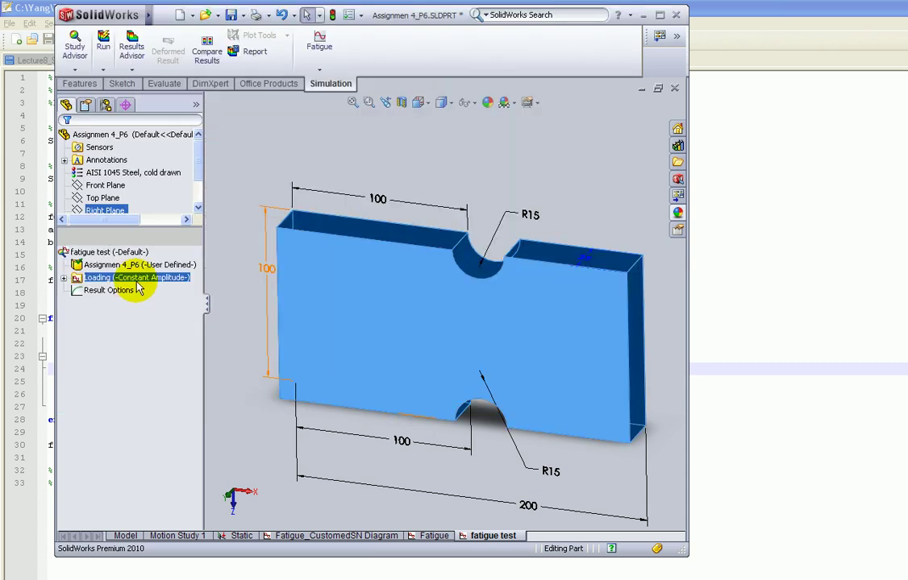
{"action": "left_click", "coordinate": [135, 266]}
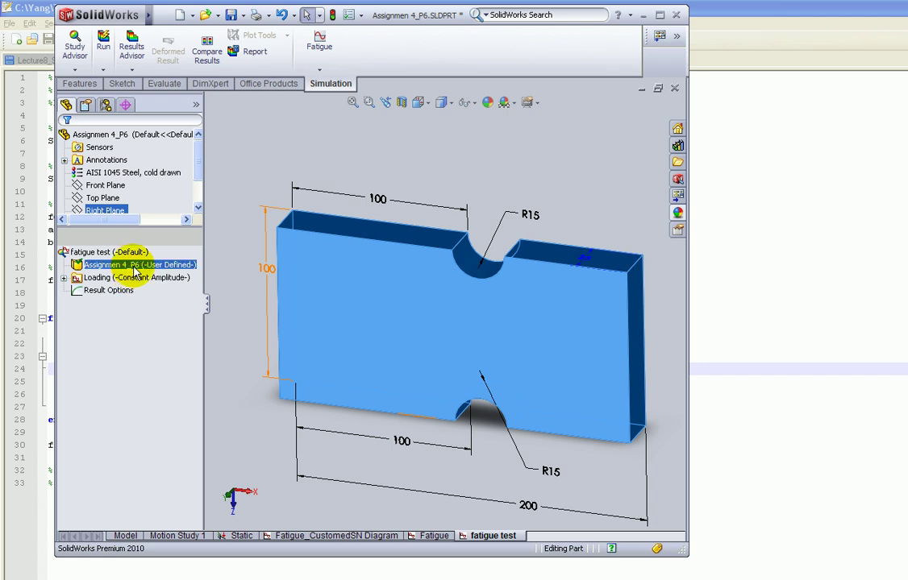
{"action": "key", "text": "Escape"}
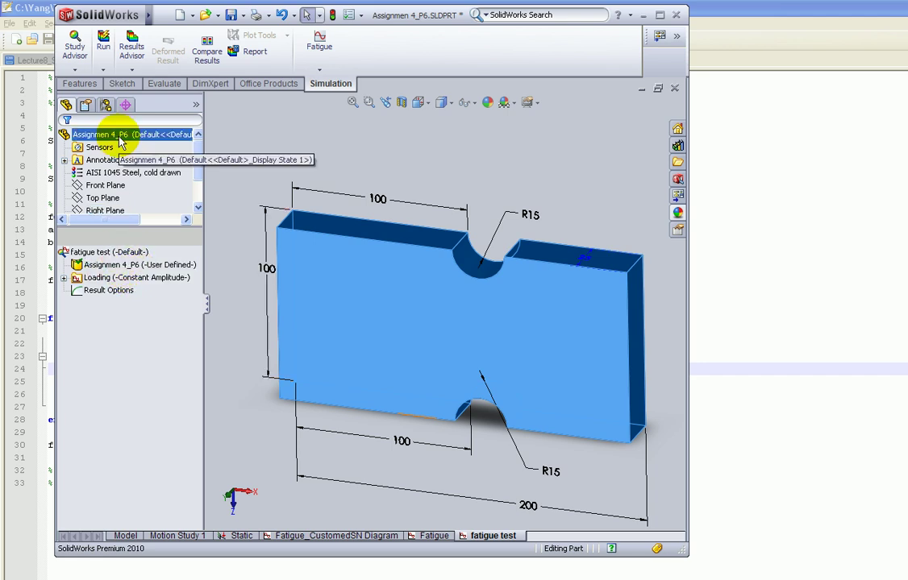
{"action": "left_click", "coordinate": [104, 46]}
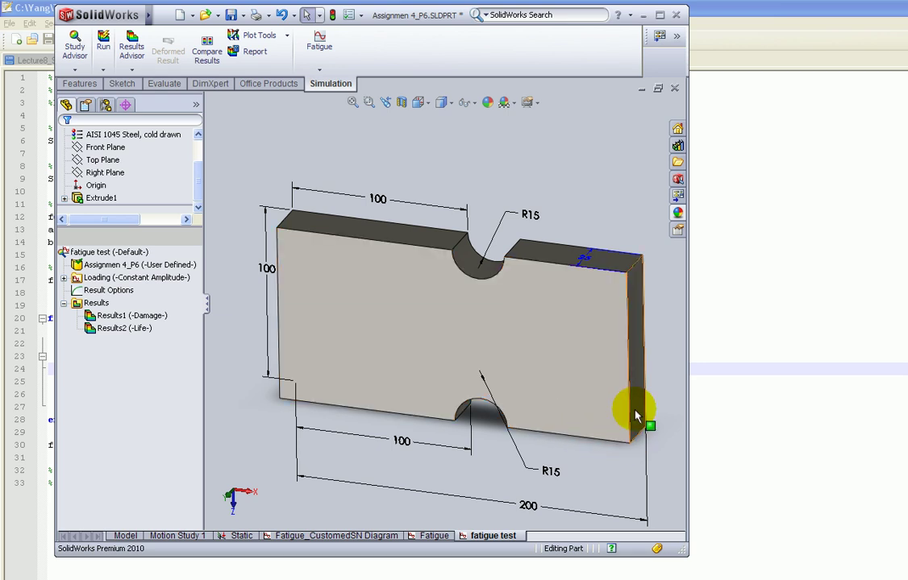
Show the Life plot of the fatigue test study and examine the minimum total life at the notches
{"action": "left_click", "coordinate": [137, 329]}
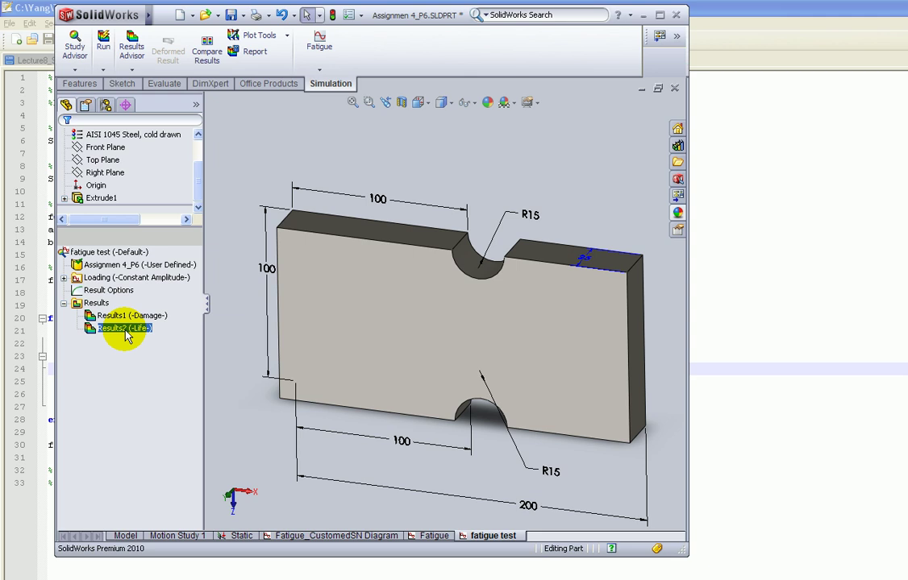
{"action": "right_click", "coordinate": [126, 336]}
{"action": "left_click", "coordinate": [158, 339]}
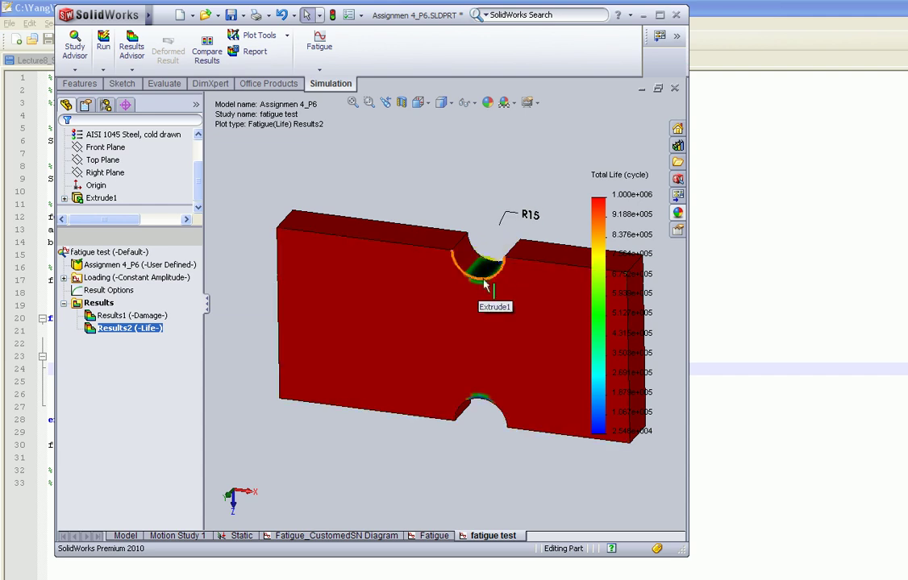
{"action": "left_click", "coordinate": [632, 457]}
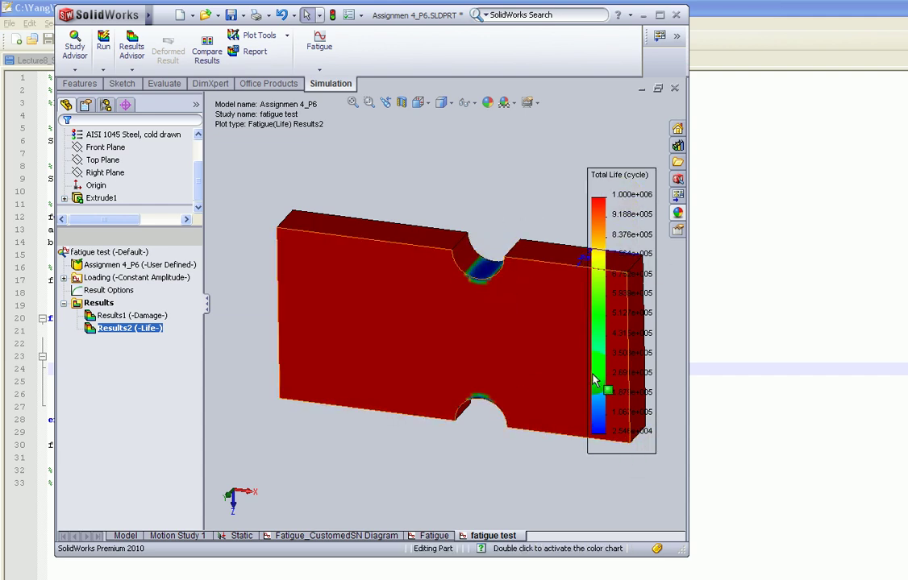
{"action": "left_click", "coordinate": [617, 206]}
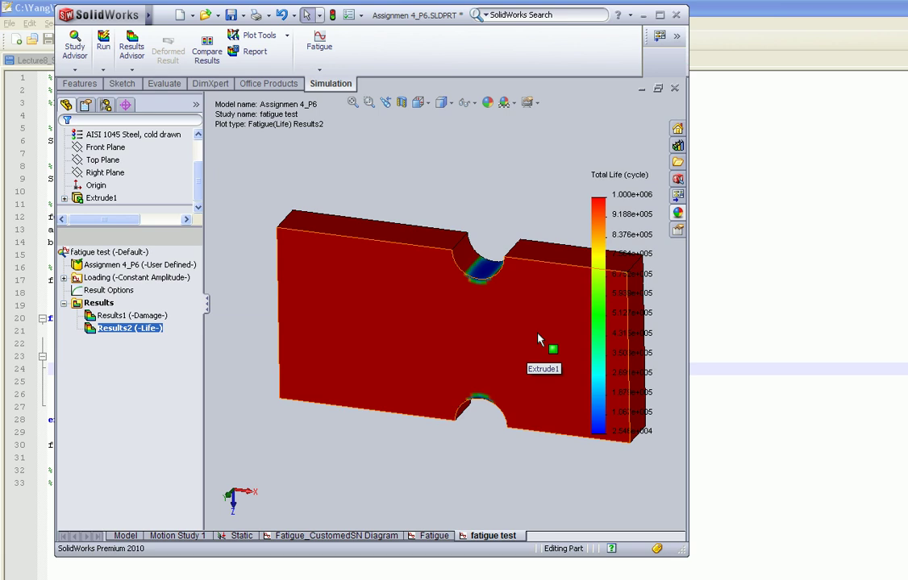
{"action": "left_click", "coordinate": [627, 440]}
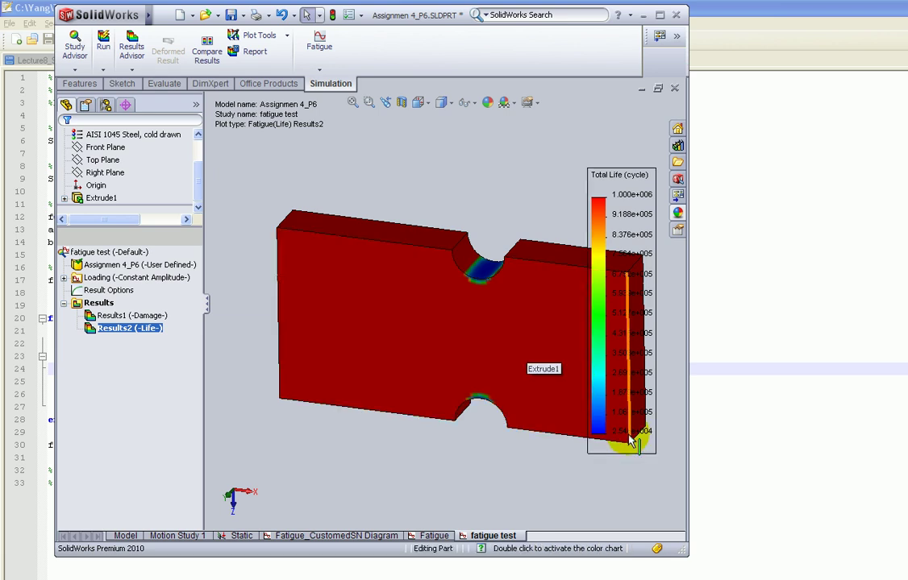
{"action": "left_click", "coordinate": [626, 442]}
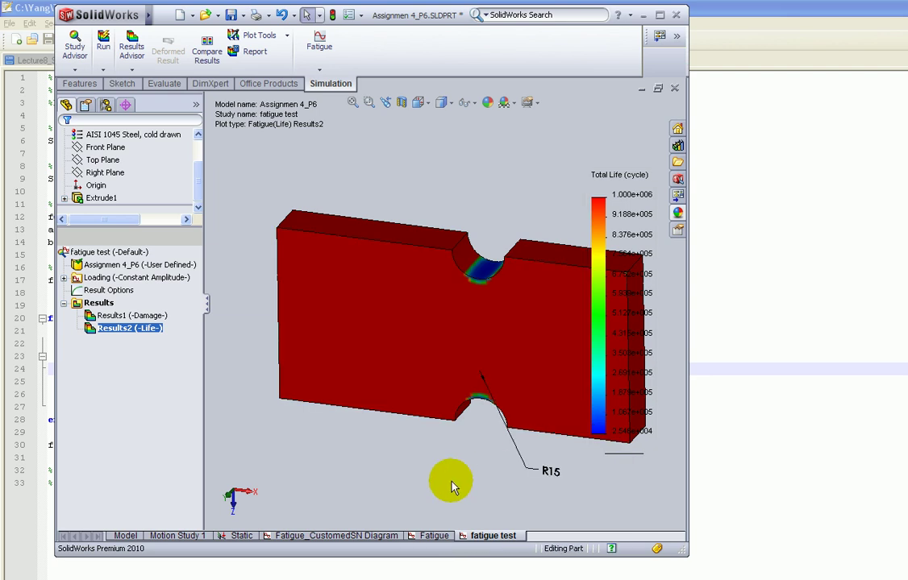
Show the von Mises stress plot of the Static study to check the maximum stress at the notch
{"action": "left_click", "coordinate": [241, 536]}
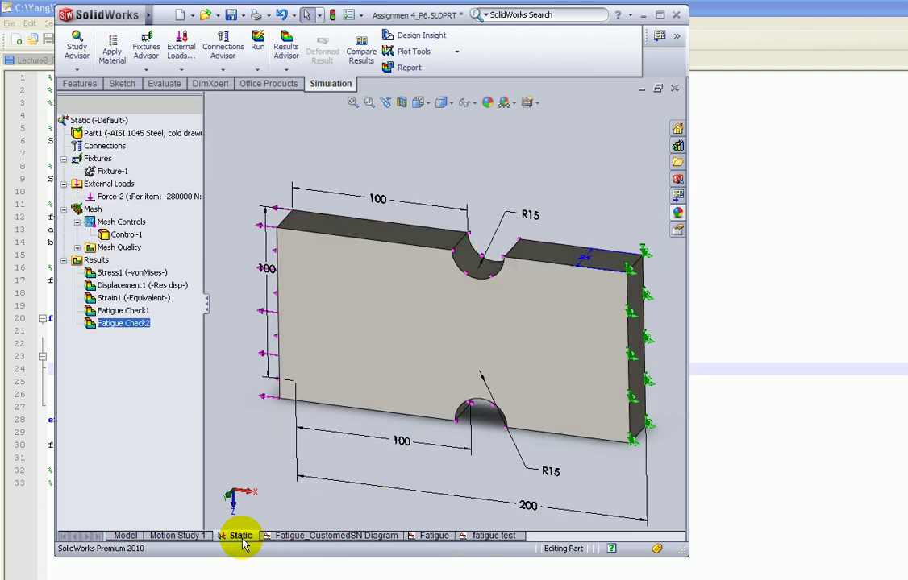
{"action": "left_click", "coordinate": [128, 285]}
{"action": "right_click", "coordinate": [128, 272]}
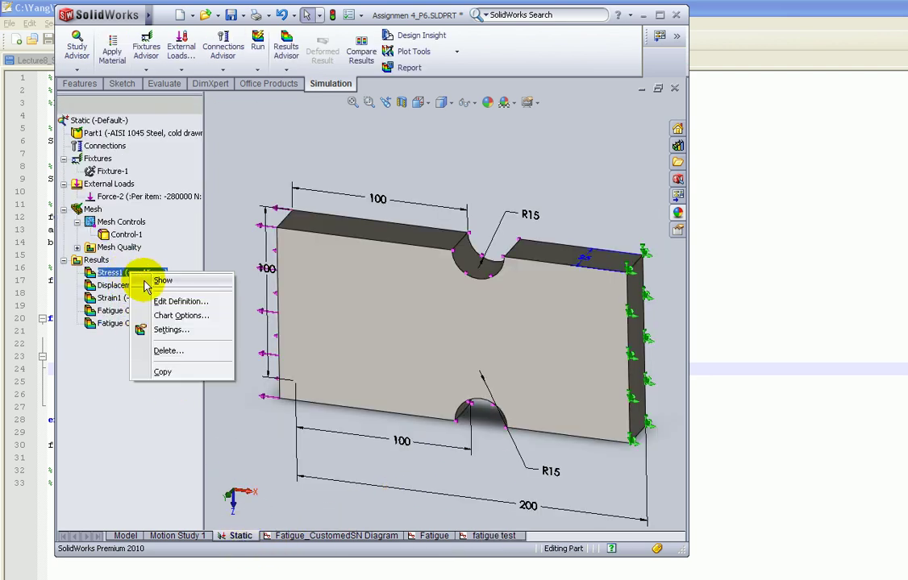
{"action": "left_click", "coordinate": [141, 281]}
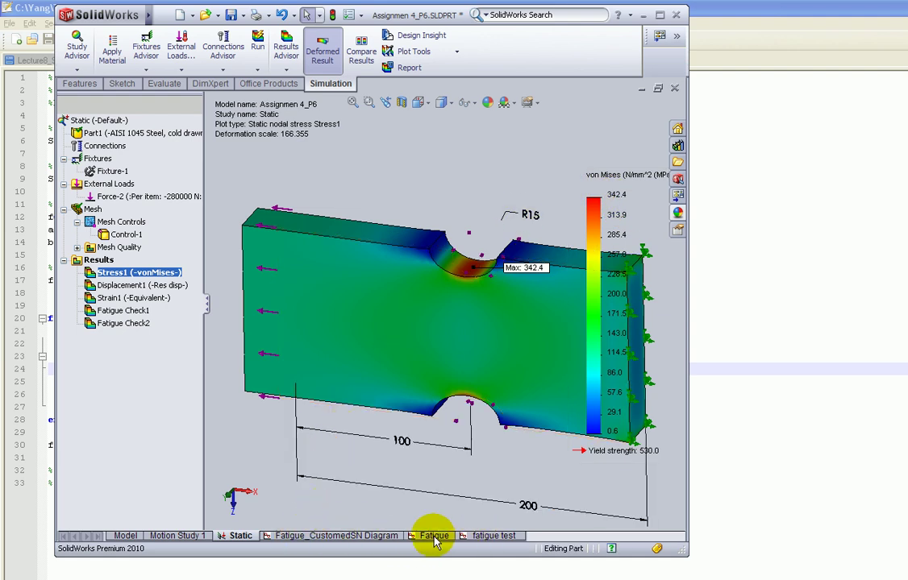
Go back to the fatigue test study, show its Life plot again and read the minimum of the total life scale
{"action": "left_click", "coordinate": [492, 536]}
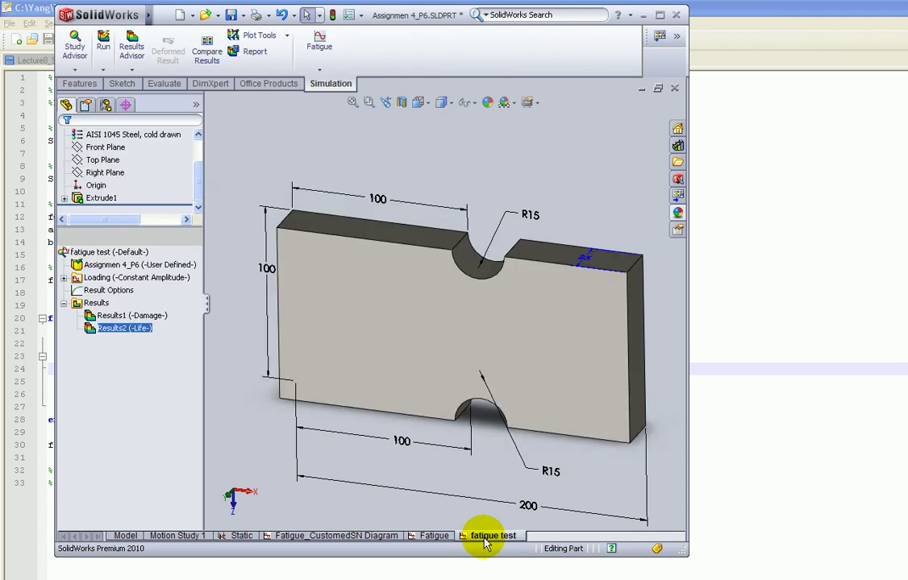
{"action": "right_click", "coordinate": [135, 330]}
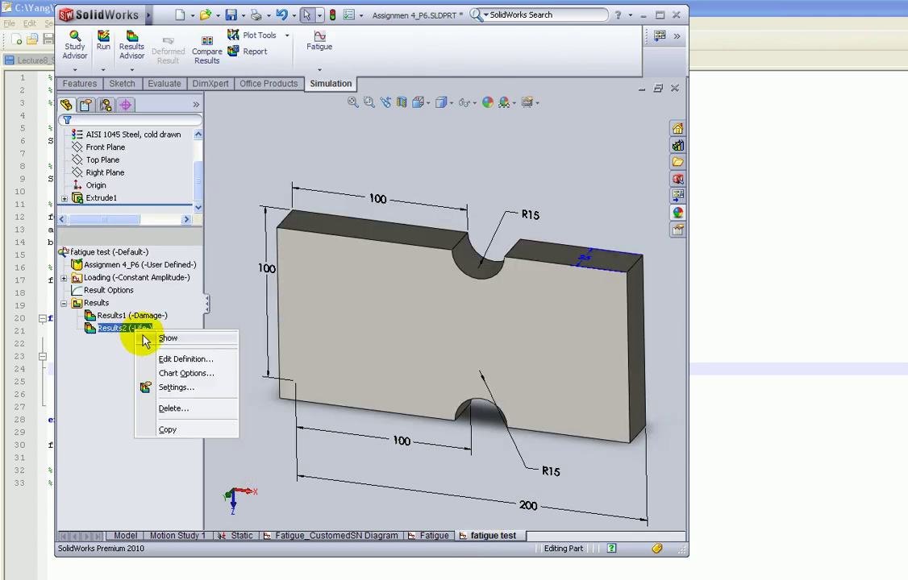
{"action": "left_click", "coordinate": [147, 340]}
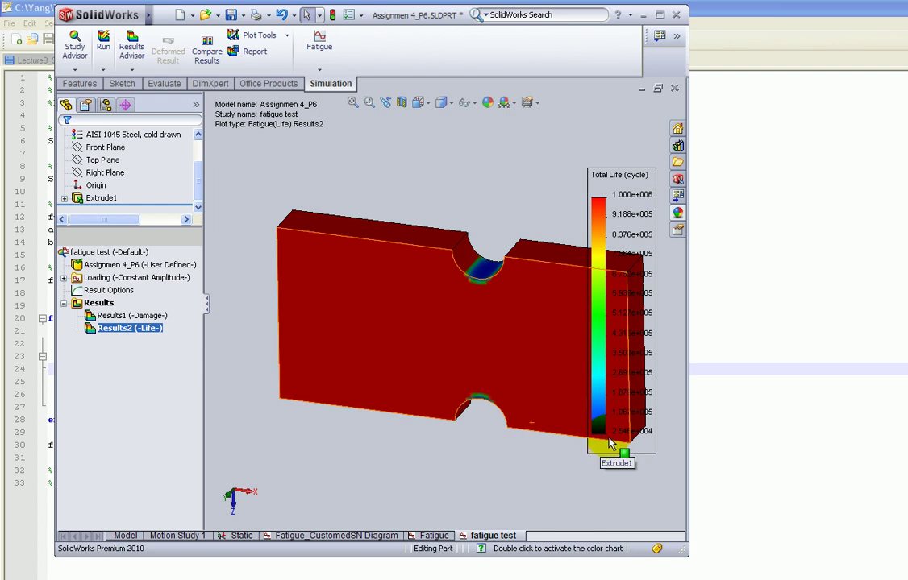
{"action": "left_click_drag", "start_coordinate": [610, 443], "coordinate": [641, 442]}
{"action": "left_click", "coordinate": [645, 439]}
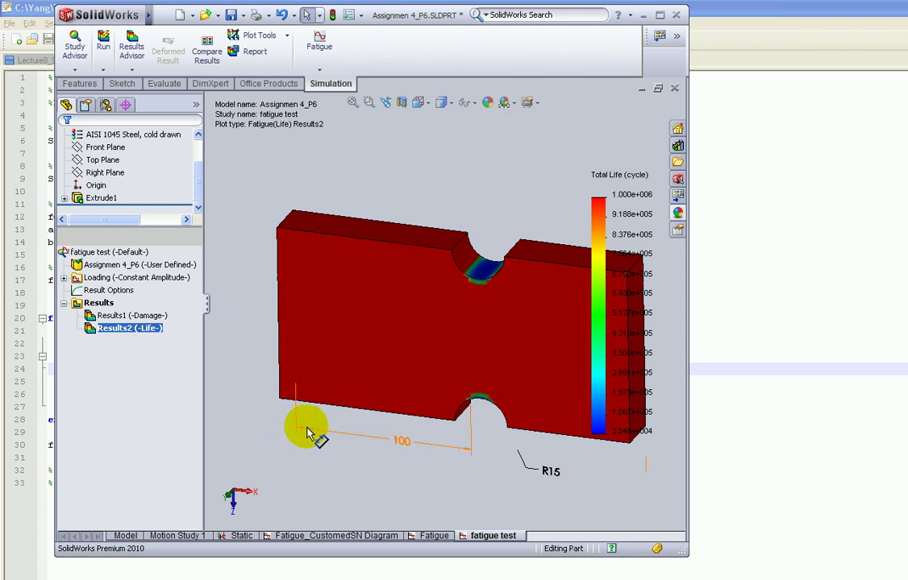
{"action": "left_click", "coordinate": [484, 452]}
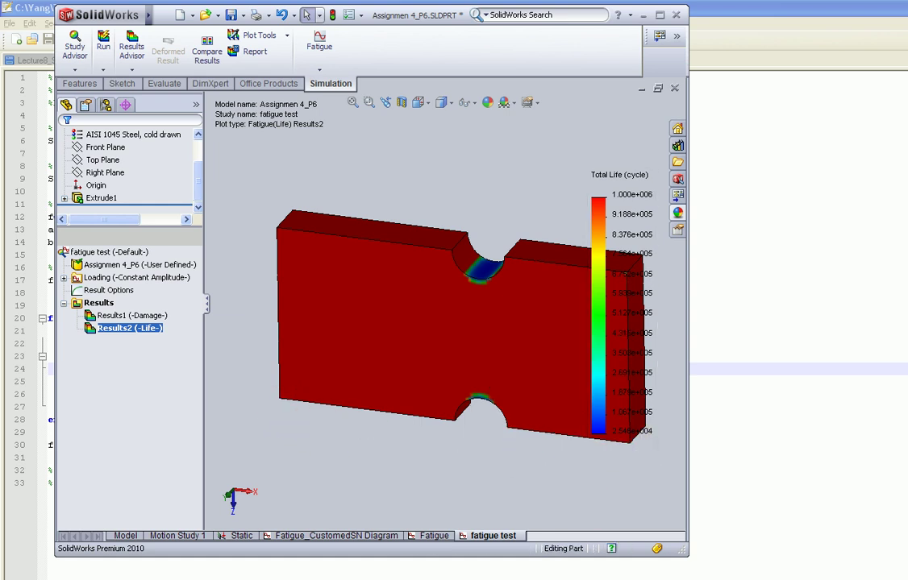
Switch to MATLAB and compare the Sf calculated for 25460 cycles with the minimum life in the SolidWorks Life plot
{"action": "key", "text": "alt+Tab"}
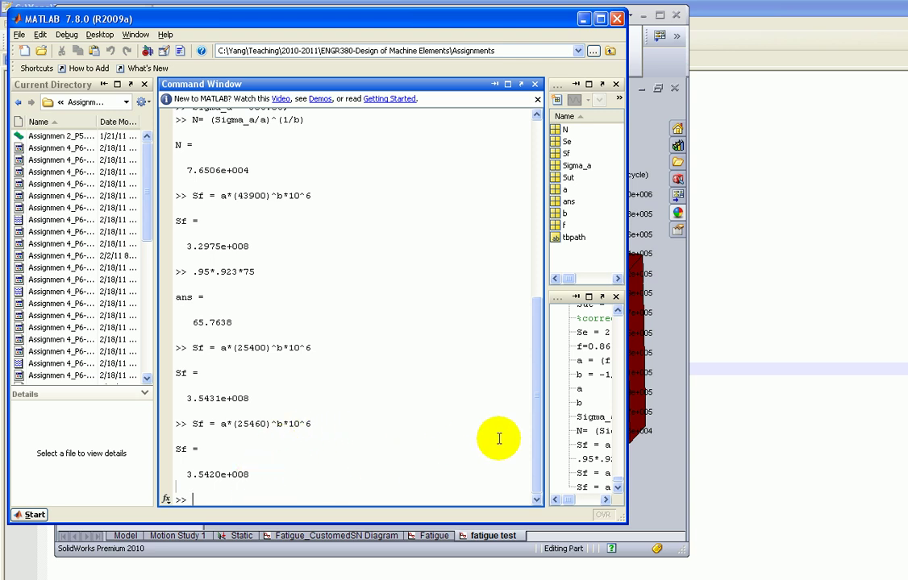
{"action": "left_click", "coordinate": [636, 553]}
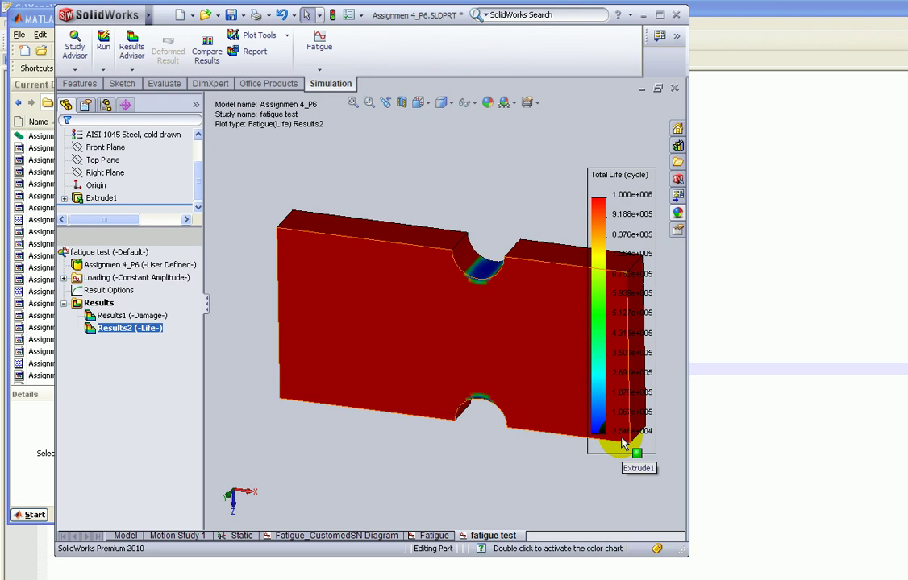
{"action": "left_click", "coordinate": [625, 444]}
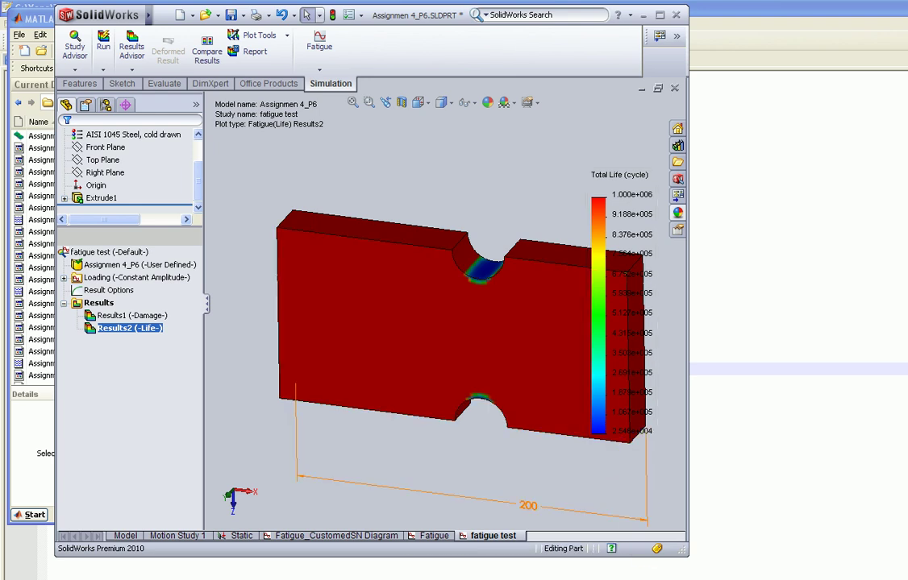
{"action": "key", "text": "alt+Tab"}
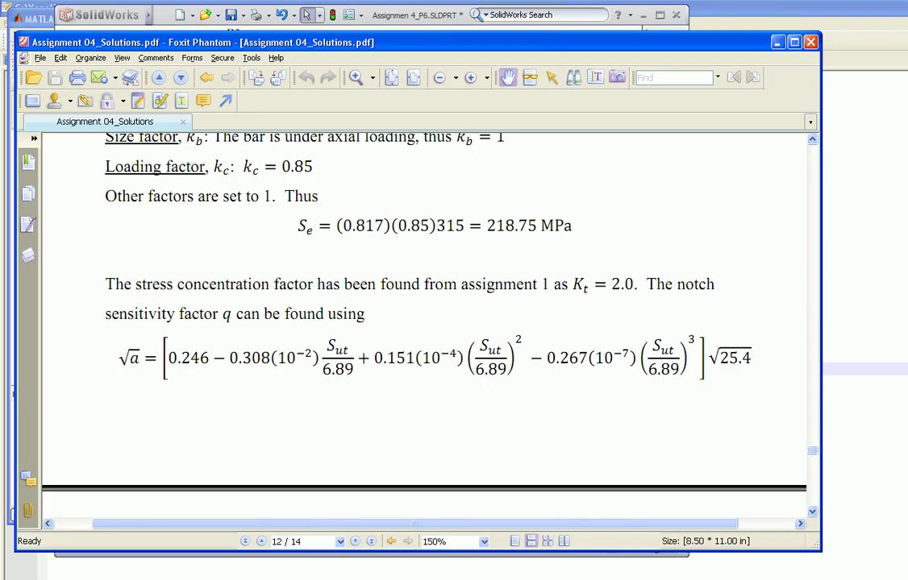
{"action": "key", "text": "alt+Tab"}
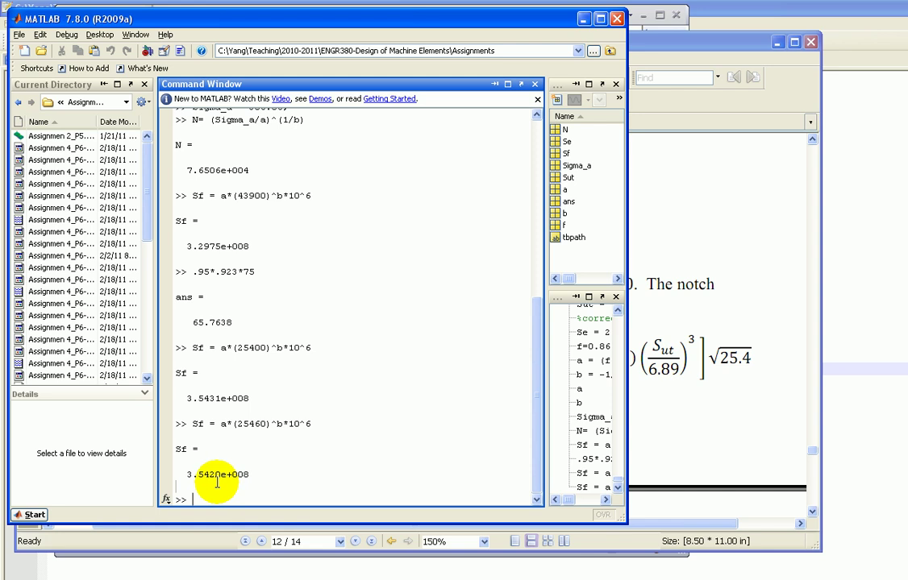
{"action": "left_click_drag", "start_coordinate": [249, 475], "coordinate": [194, 475]}
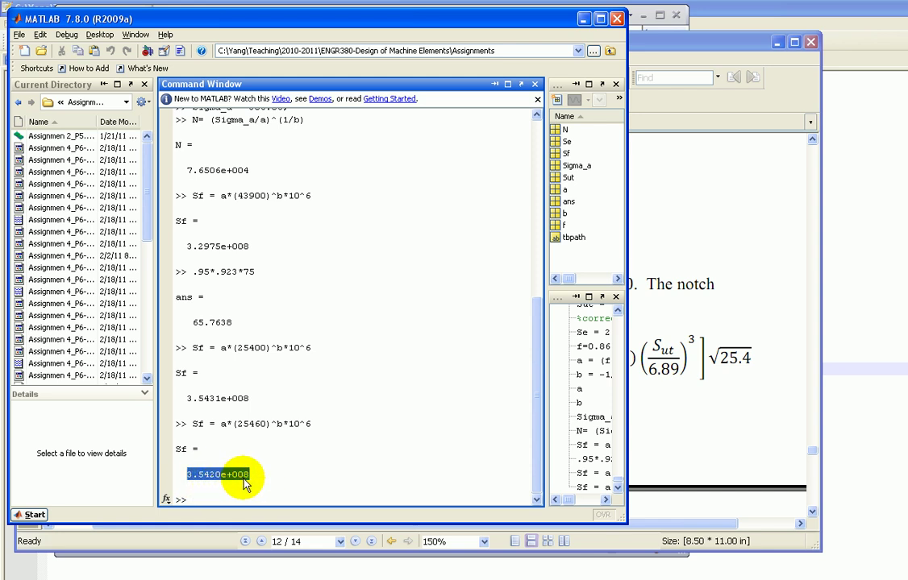
Switch to SolidWorks and show the von Mises stress plot of the Static study to check the maximum stress at the notch
{"action": "key", "text": "alt+Tab"}
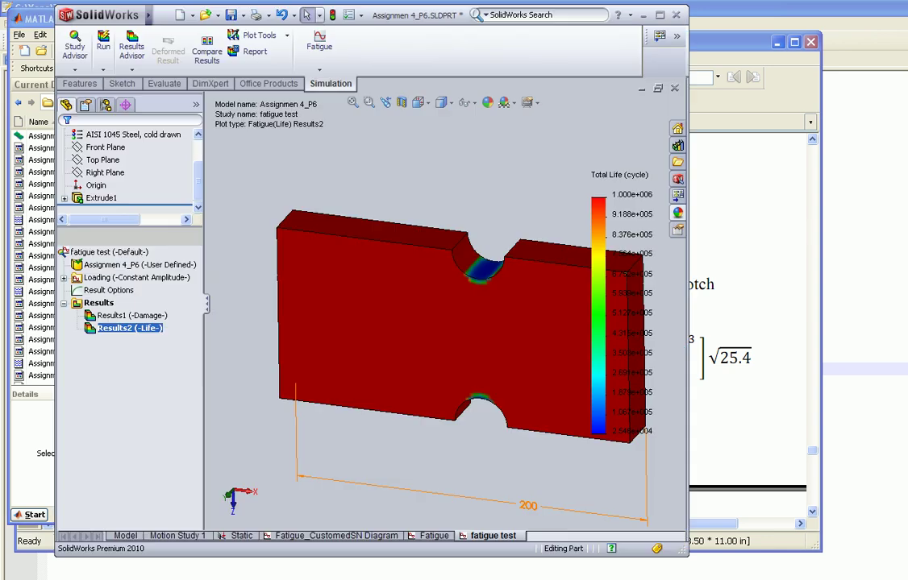
{"action": "left_click", "coordinate": [240, 535]}
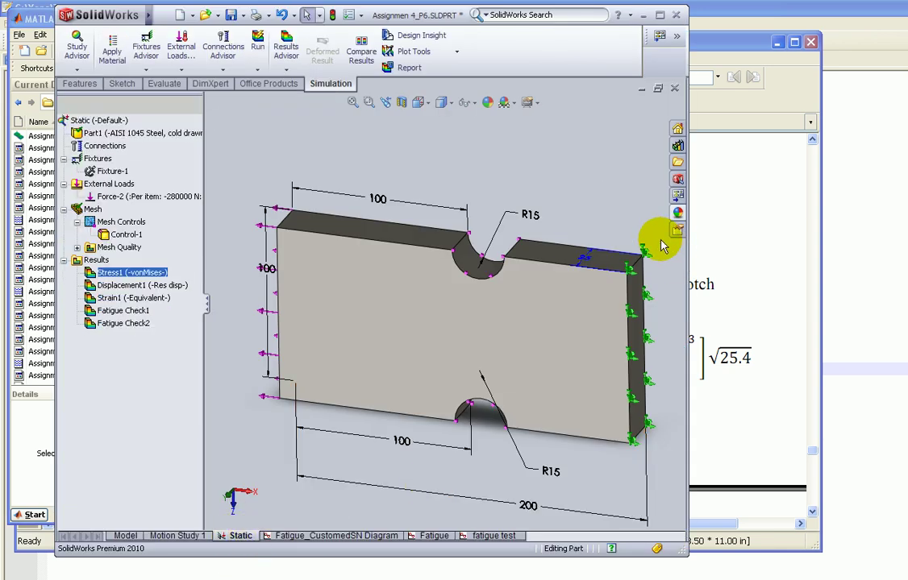
{"action": "right_click", "coordinate": [134, 274]}
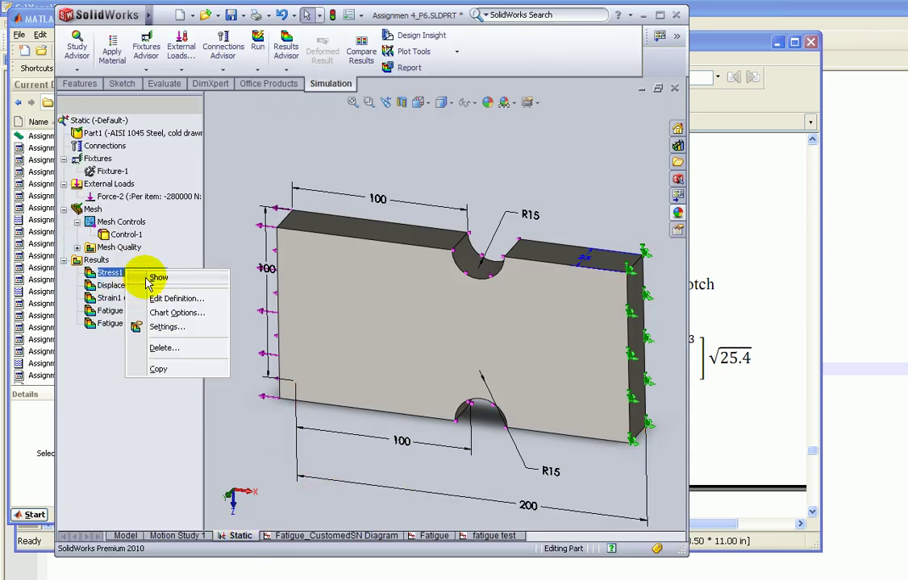
{"action": "left_click", "coordinate": [153, 277]}
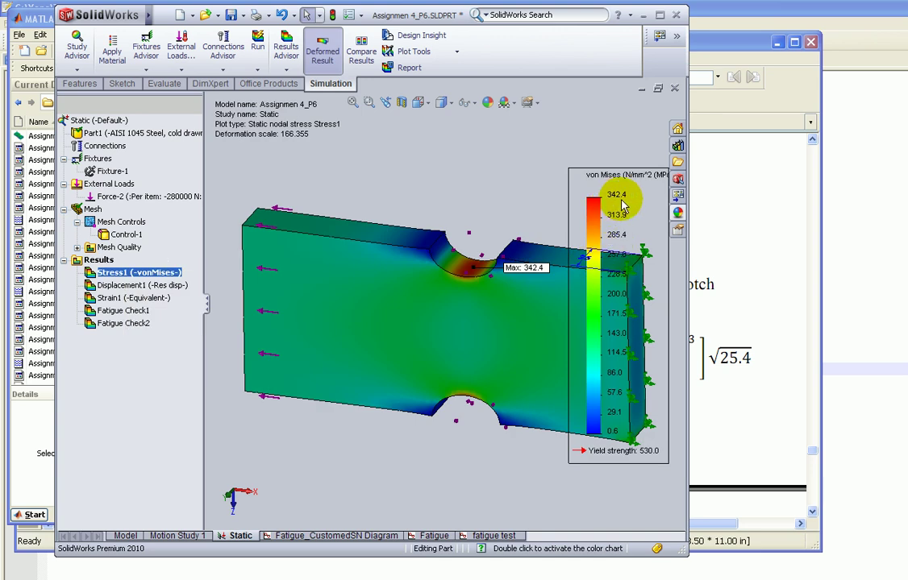
Return to the fatigue test study and apply Linear interpolation to the fatigue SN curve of the plate's AISI 1045 cold drawn steel
{"action": "left_click", "coordinate": [482, 536]}
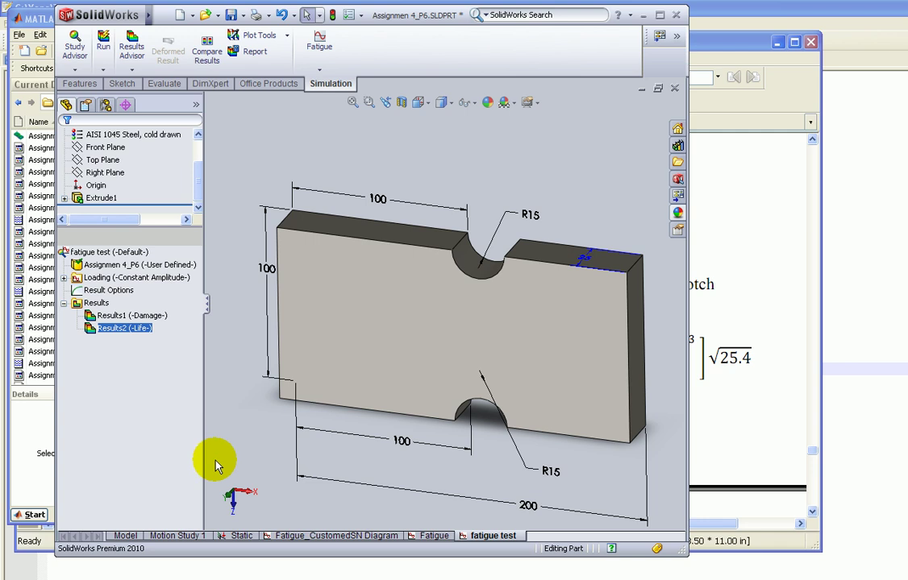
{"action": "left_click", "coordinate": [433, 536]}
{"action": "left_click", "coordinate": [492, 536]}
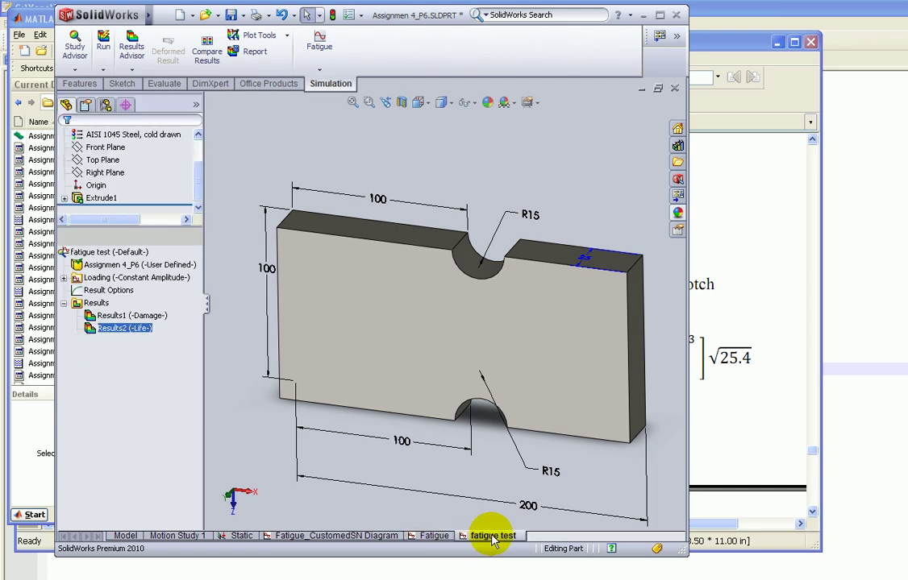
{"action": "left_click", "coordinate": [129, 266]}
{"action": "right_click", "coordinate": [129, 270]}
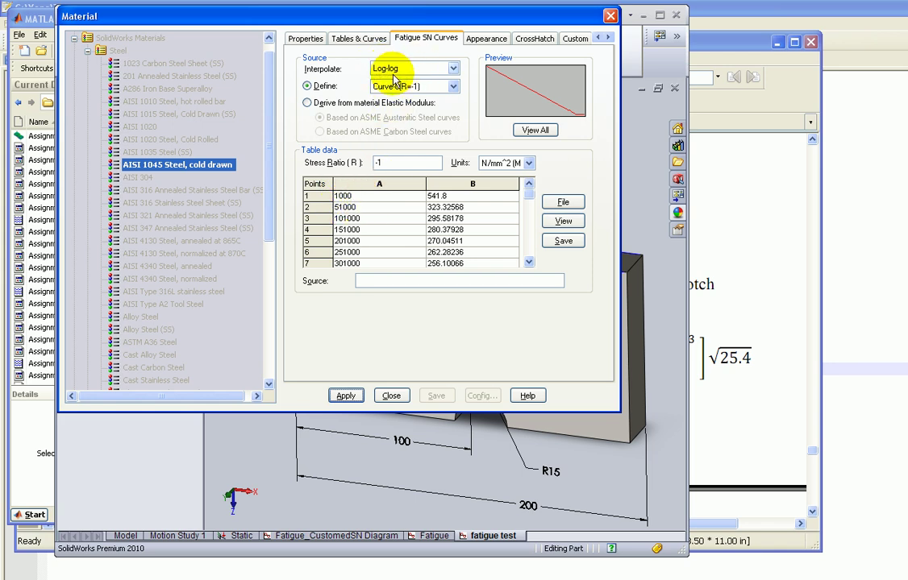
{"action": "left_click", "coordinate": [453, 69]}
{"action": "left_click", "coordinate": [414, 101]}
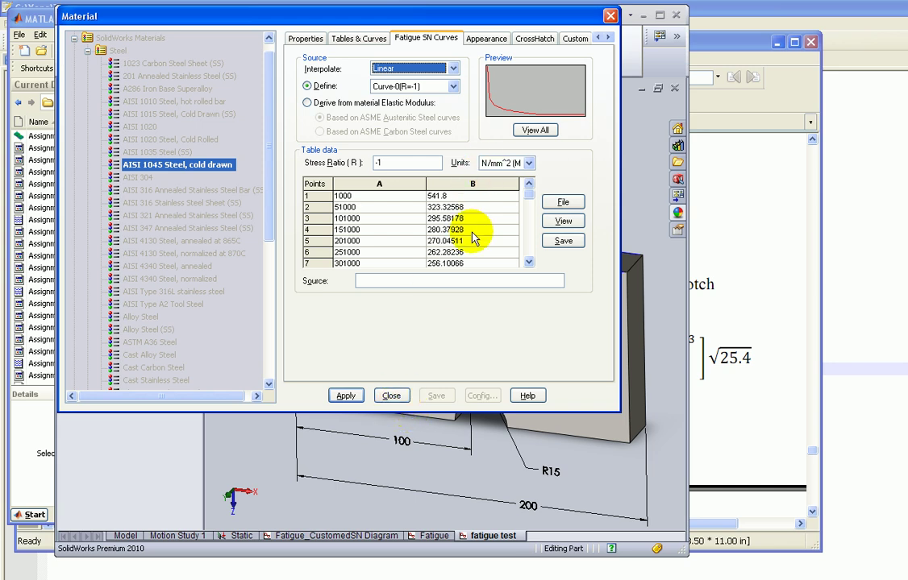
{"action": "left_click", "coordinate": [345, 398]}
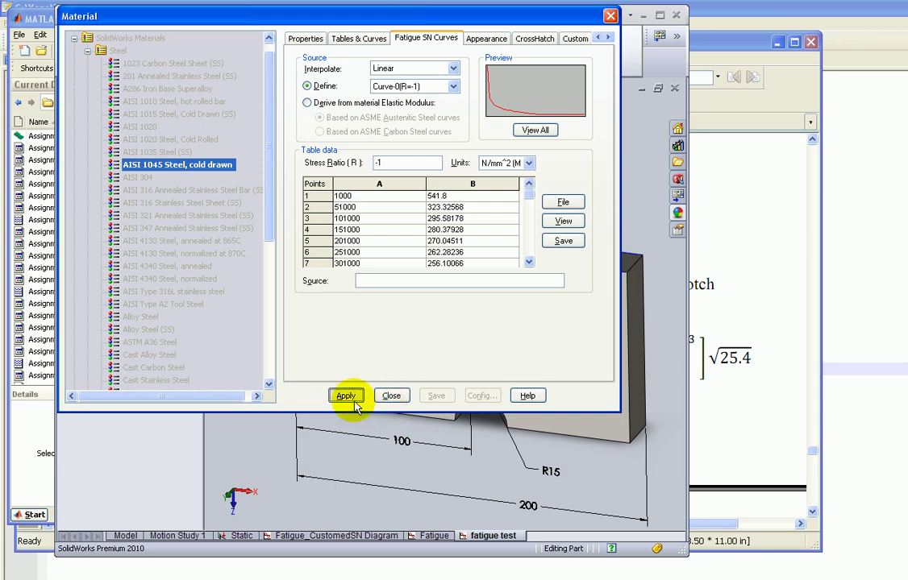
{"action": "left_click", "coordinate": [390, 395]}
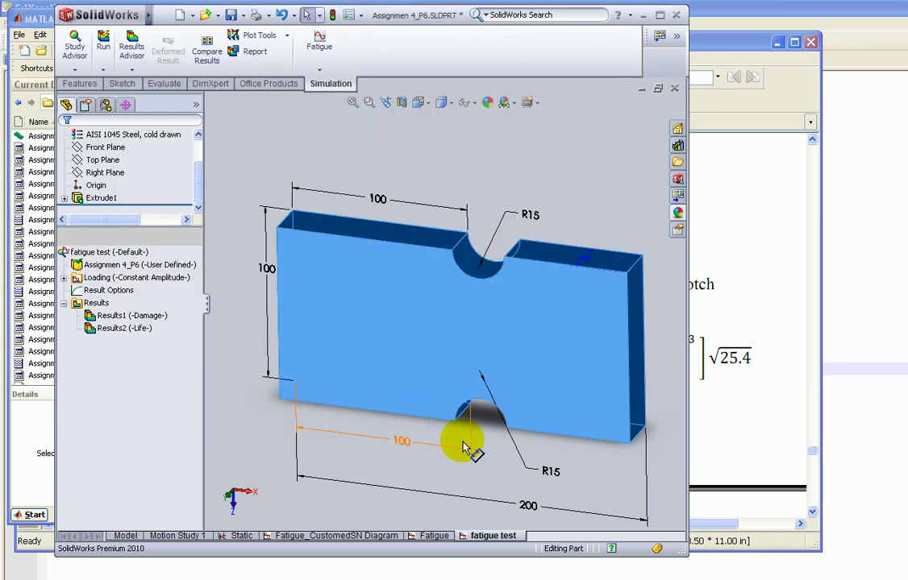
Rerun the fatigue test study and show its Life plot
{"action": "left_click", "coordinate": [103, 42]}
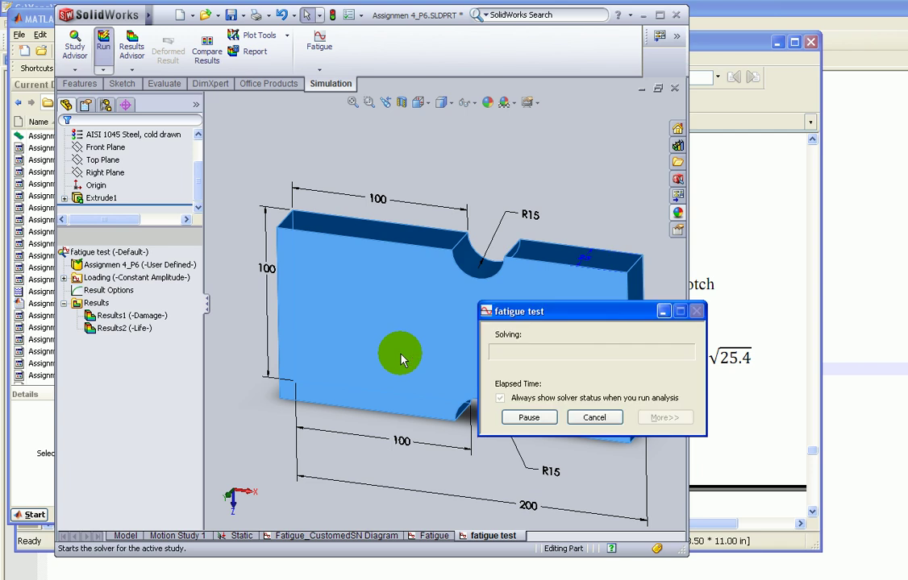
{"action": "right_click", "coordinate": [133, 328]}
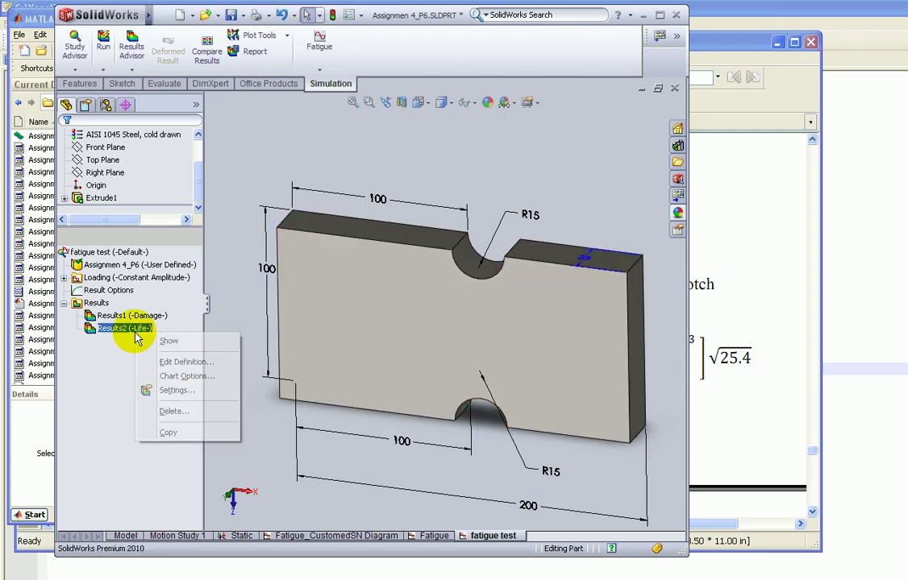
{"action": "left_click", "coordinate": [153, 341]}
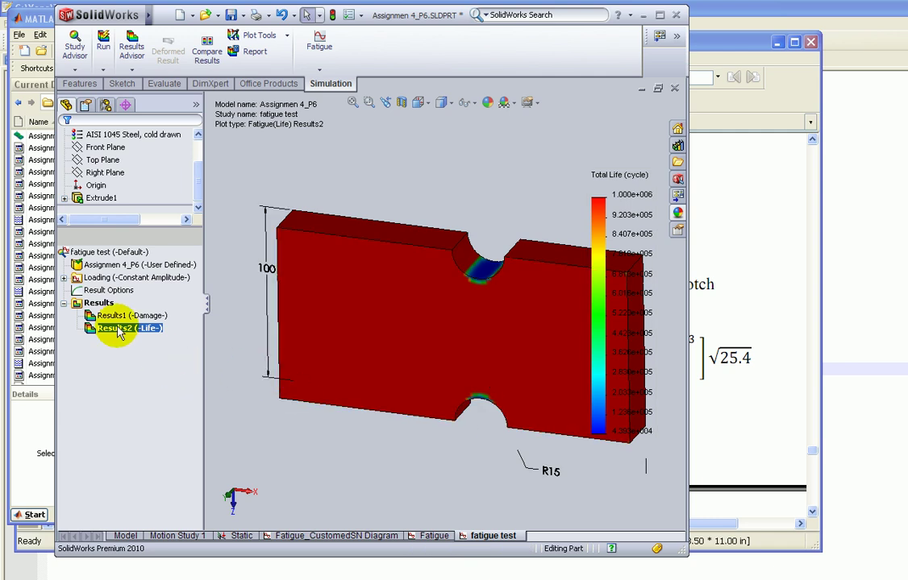
Edit the plate's fatigue data again and apply Log-log interpolation to the SN curve
{"action": "right_click", "coordinate": [137, 265]}
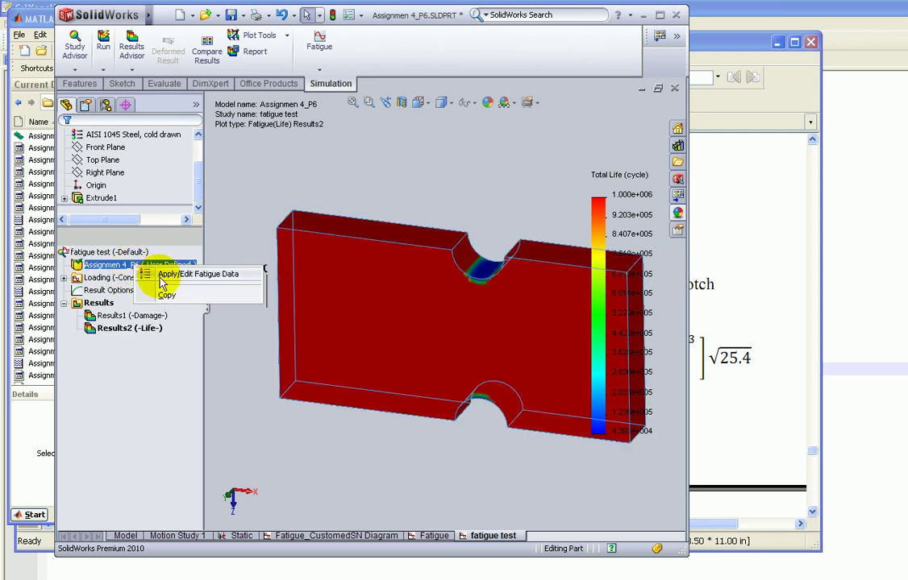
{"action": "left_click", "coordinate": [160, 278]}
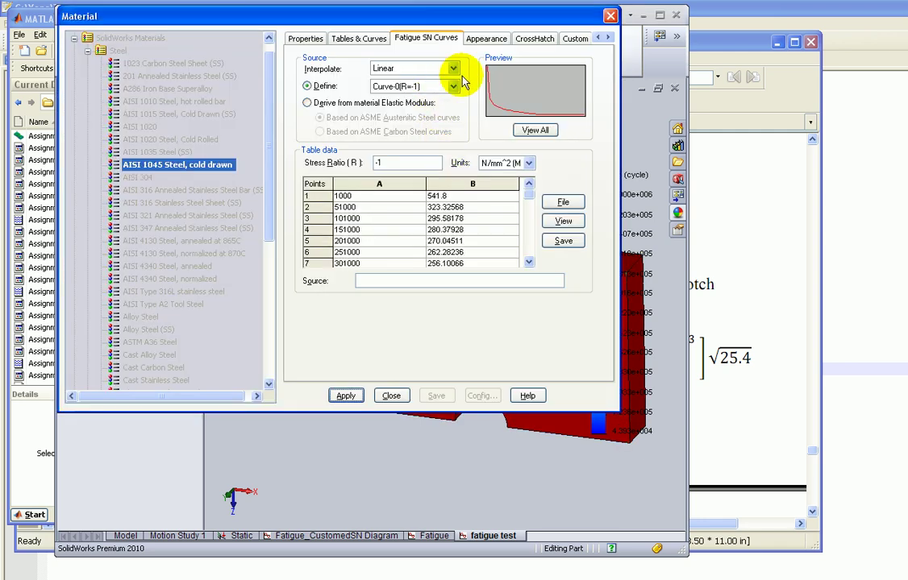
{"action": "left_click", "coordinate": [454, 70]}
{"action": "left_click", "coordinate": [419, 81]}
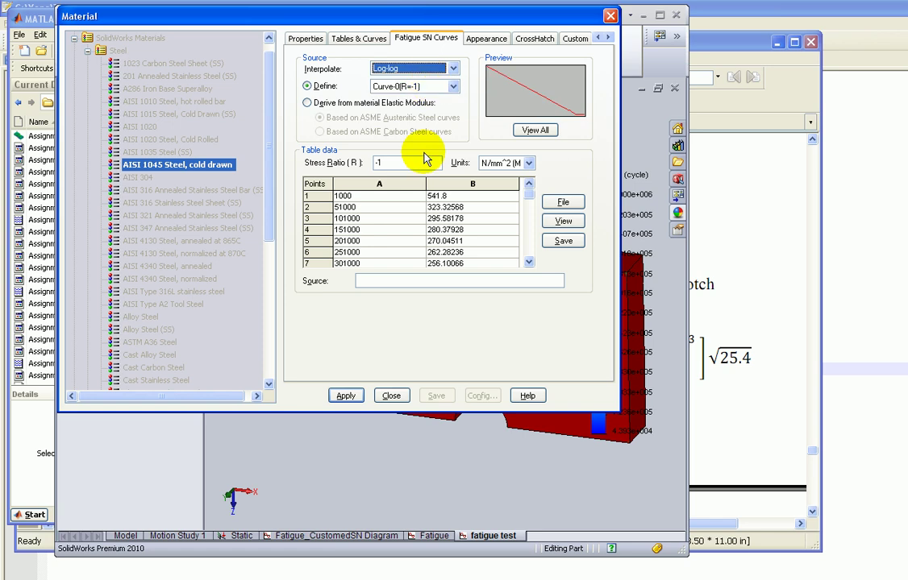
{"action": "left_click", "coordinate": [346, 396]}
{"action": "left_click", "coordinate": [391, 396]}
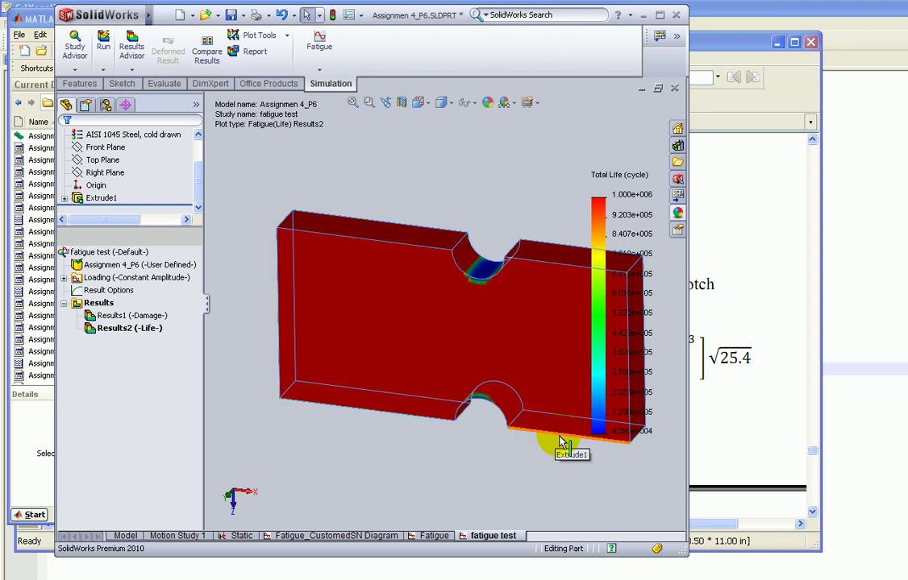
{"action": "left_click", "coordinate": [550, 466]}
{"action": "left_click", "coordinate": [609, 463]}
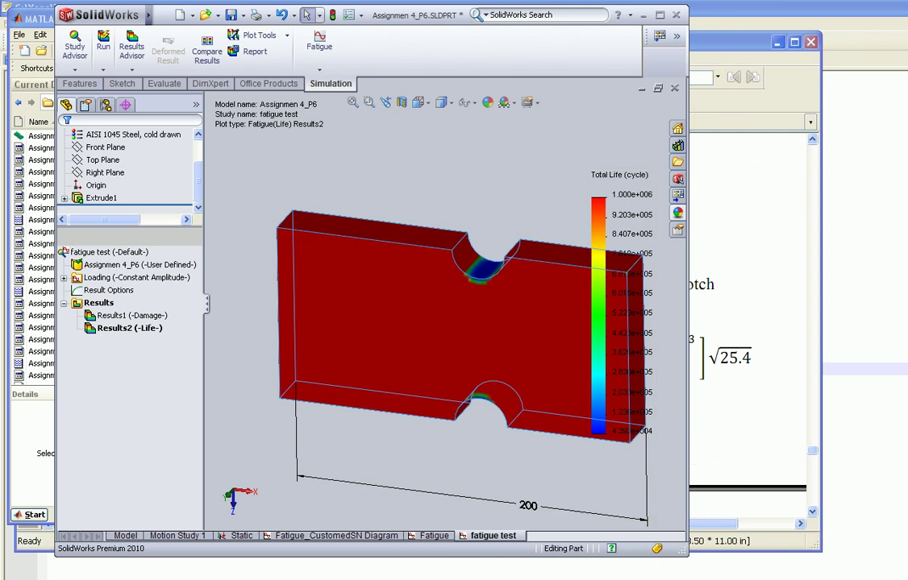
Switch to the Assignment 04_Solutions PDF in Foxit Phantom and review the endurance limit factors and the notch sensitivity formula
{"action": "key", "text": "alt+Tab"}
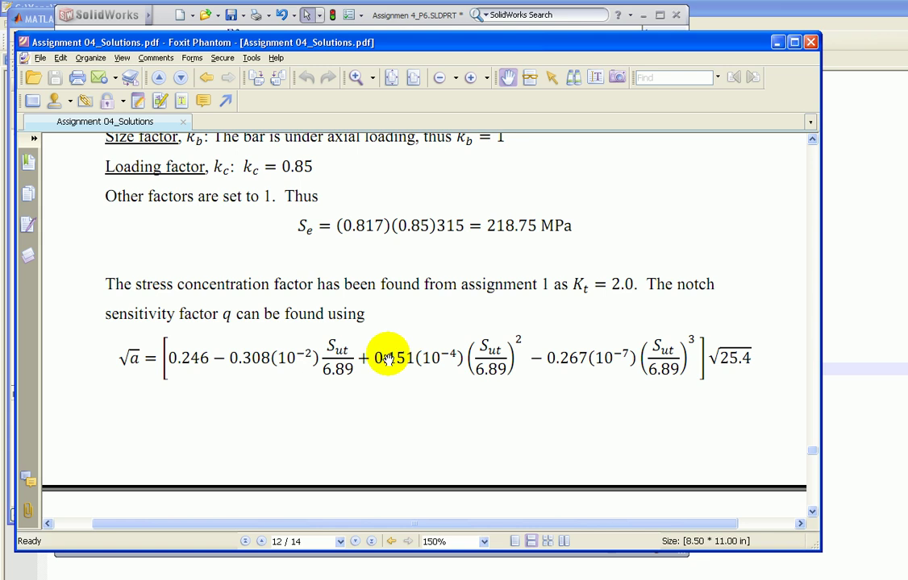
{"action": "scroll", "coordinate": [387, 358], "scroll_direction": "up", "scroll_amount": 2}
{"action": "scroll", "coordinate": [388, 359], "scroll_direction": "up", "scroll_amount": 1}
{"action": "scroll", "coordinate": [387, 359], "scroll_direction": "down", "scroll_amount": 1}
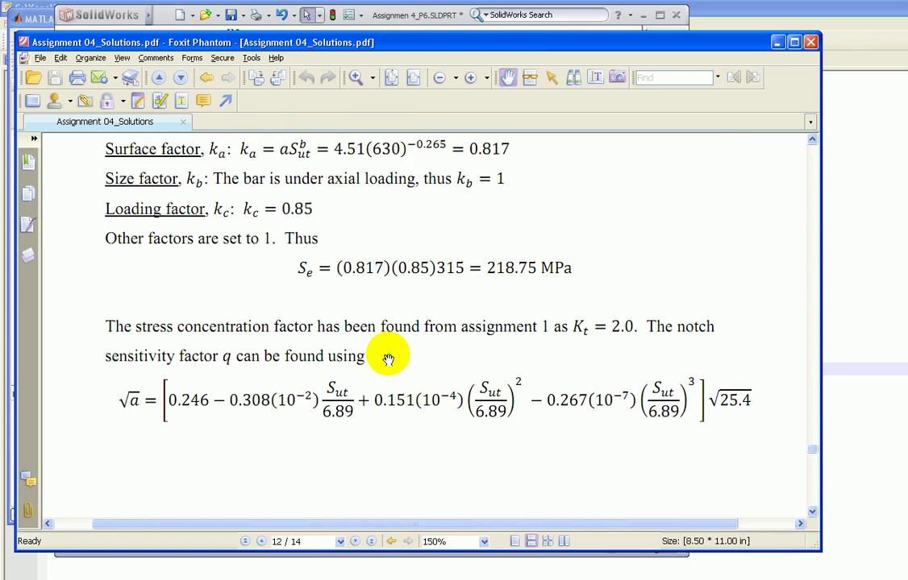